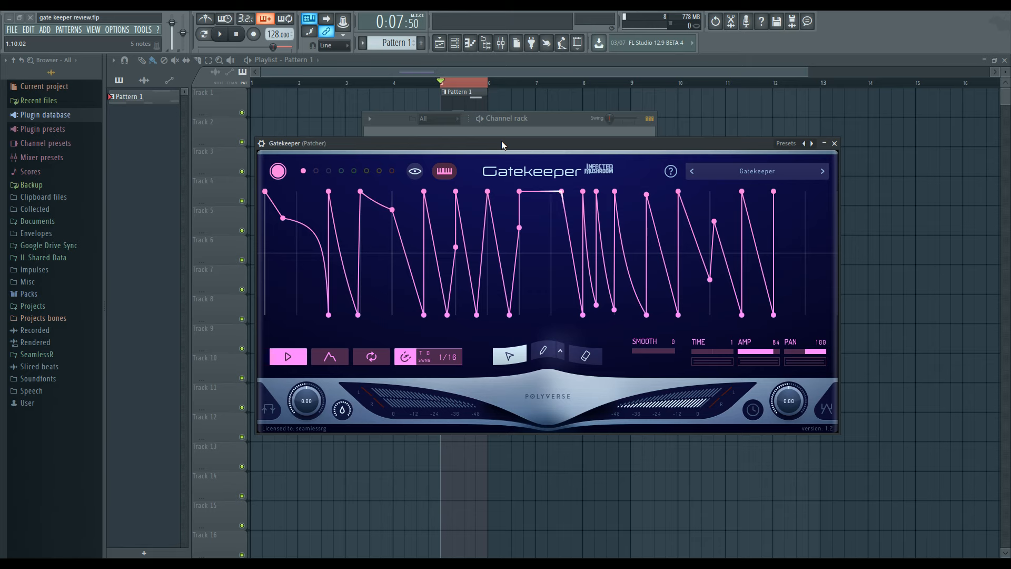
Audition the pattern through Gatekeeper's envelope 1 and stop playback
left_click_drag(501, 144, 499, 138)
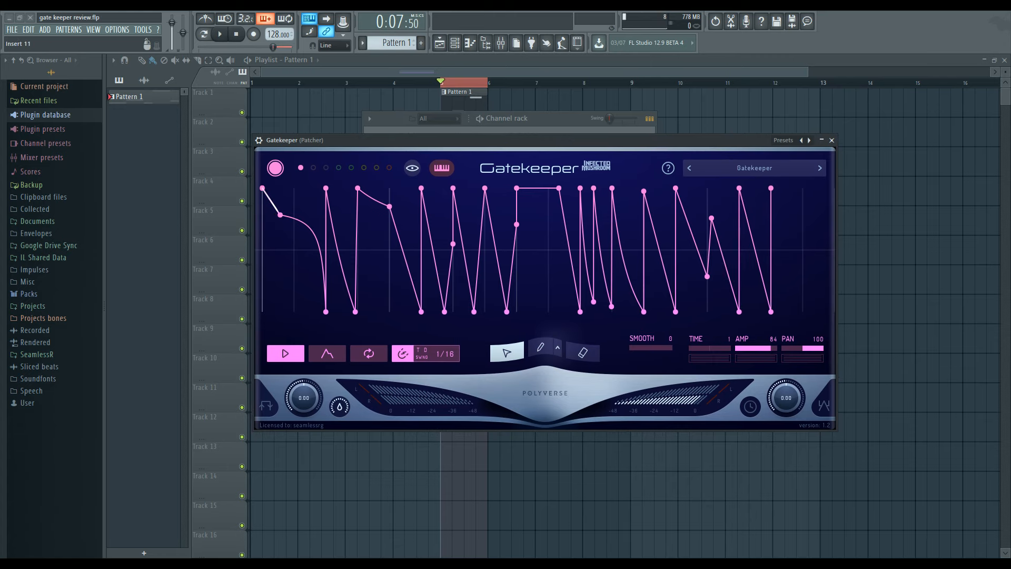
key("space")
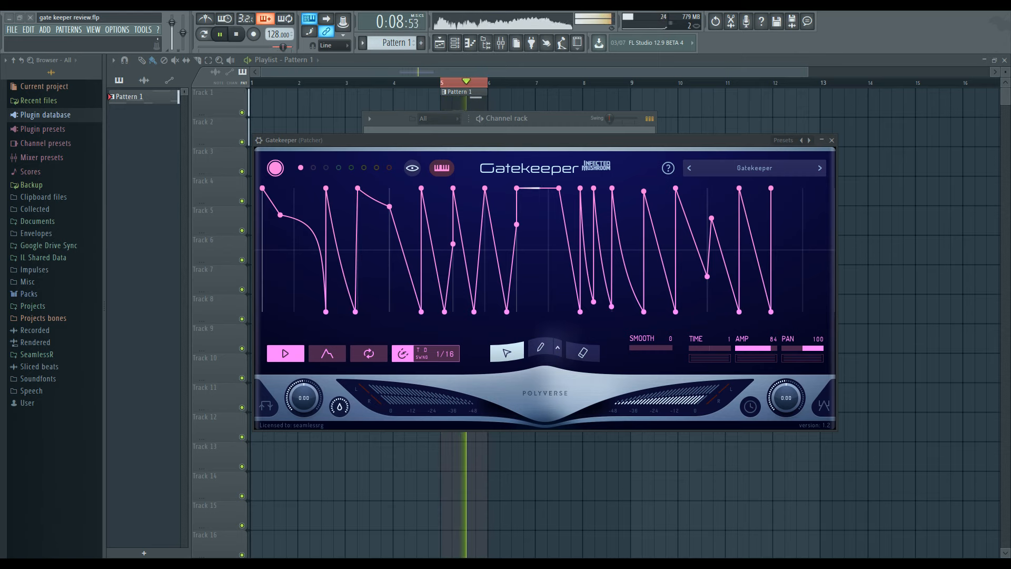
key("space")
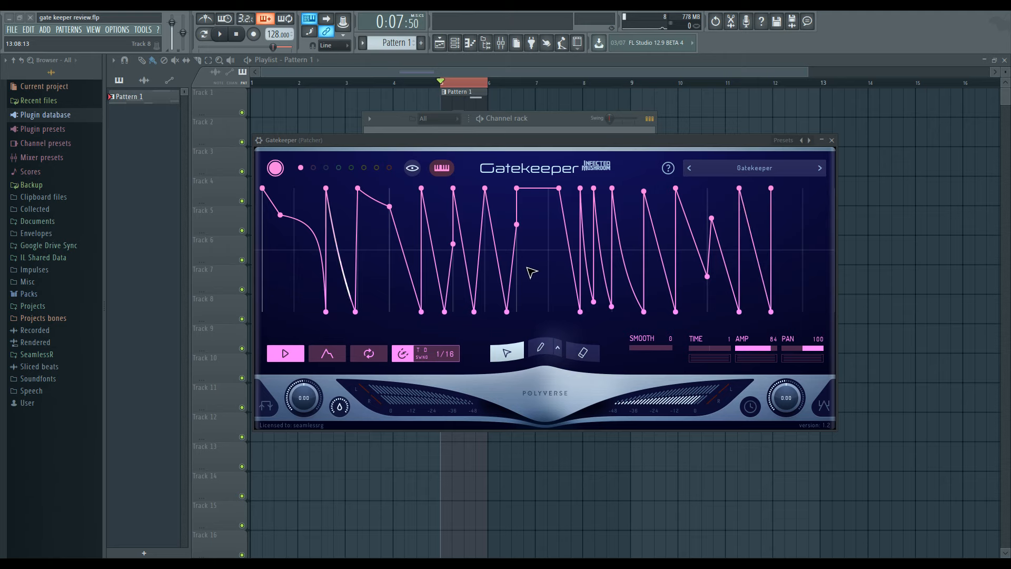
Review Gatekeeper's help page of envelope actions and keyboard shortcuts, and return to the envelope view
left_click(667, 168)
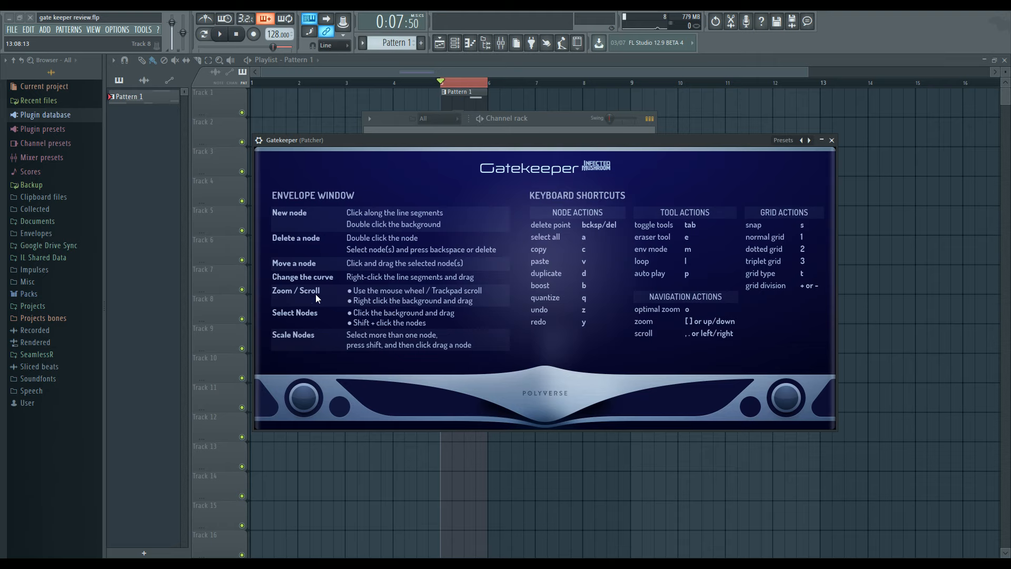
left_click(658, 232)
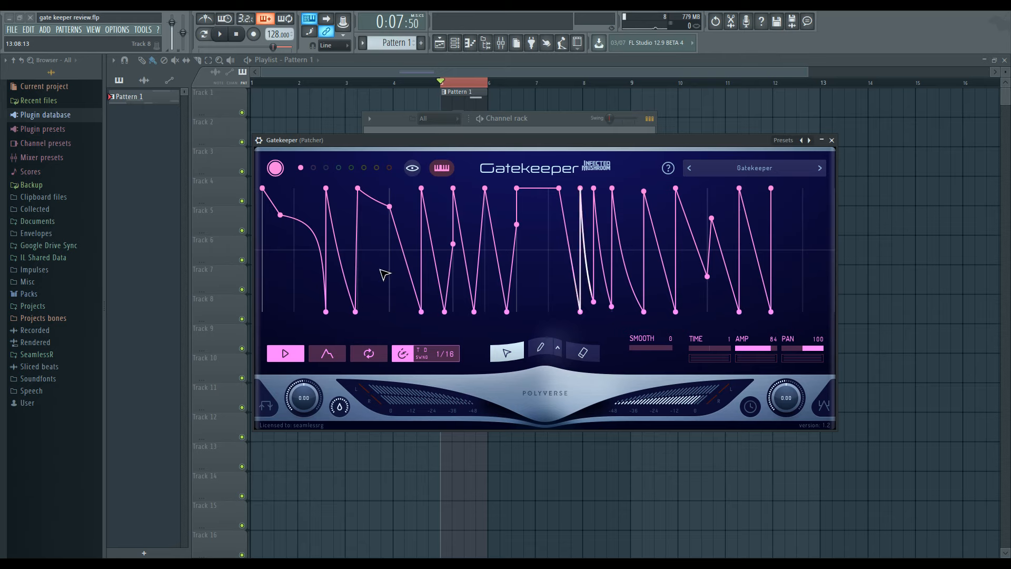
Add a node on the falling segment just before 1.3, move it to about 36 ms and 30.21%, and delete it
scroll(474, 266, "up", 5)
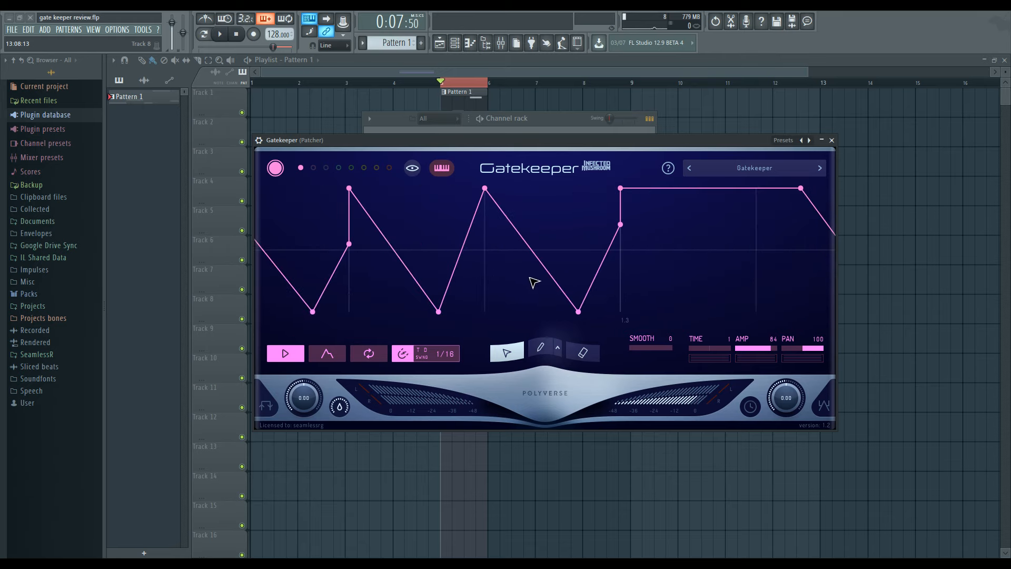
scroll(527, 280, "up", 1)
scroll(503, 242, "down", 1)
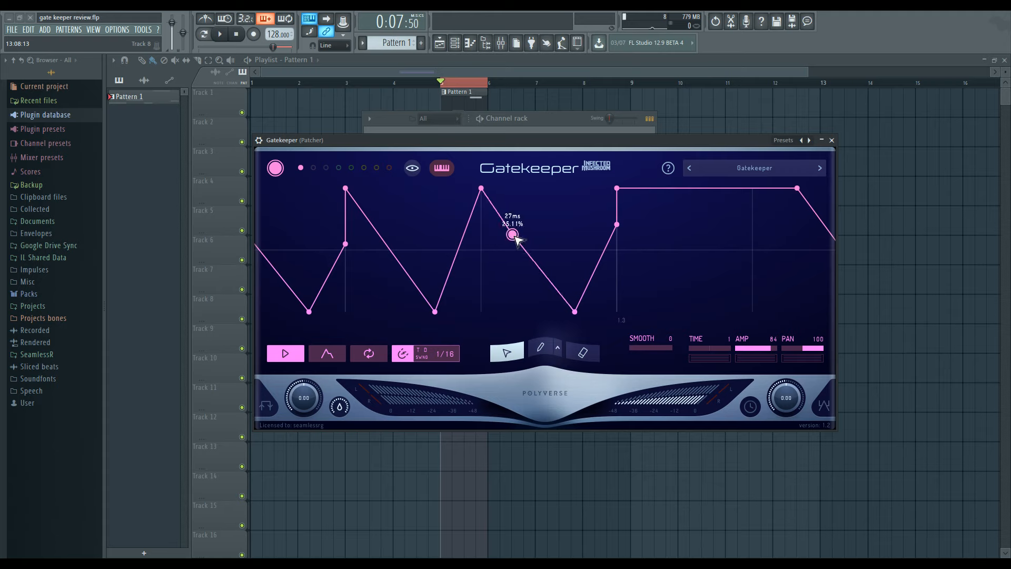
mouse_move(513, 235)
left_mouse_down()
mouse_move(540, 244)
mouse_move(557, 208)
mouse_move(472, 255)
mouse_move(625, 237)
mouse_move(473, 237)
mouse_move(514, 230)
mouse_move(505, 240)
mouse_move(450, 226)
mouse_move(469, 236)
mouse_move(427, 237)
mouse_move(521, 236)
left_mouse_up()
scroll(504, 233, "down", 3)
scroll(514, 236, "up", 3)
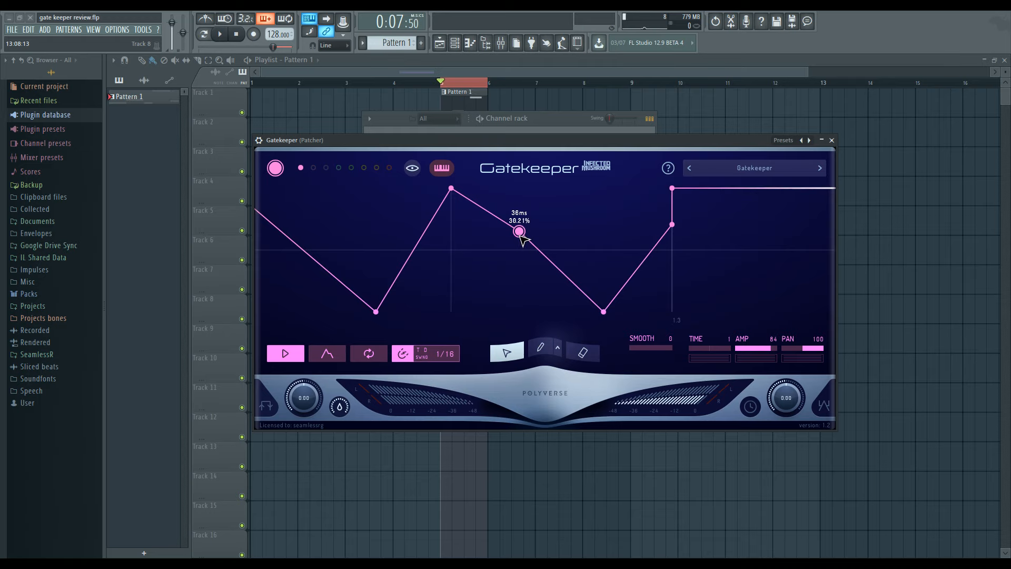
scroll(519, 235, "down", 5)
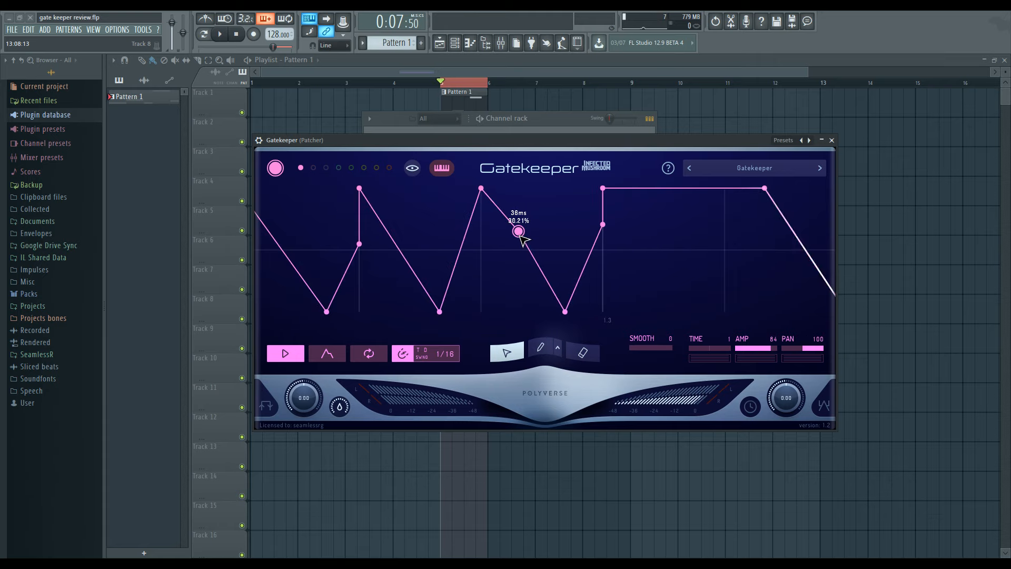
double_click(520, 232)
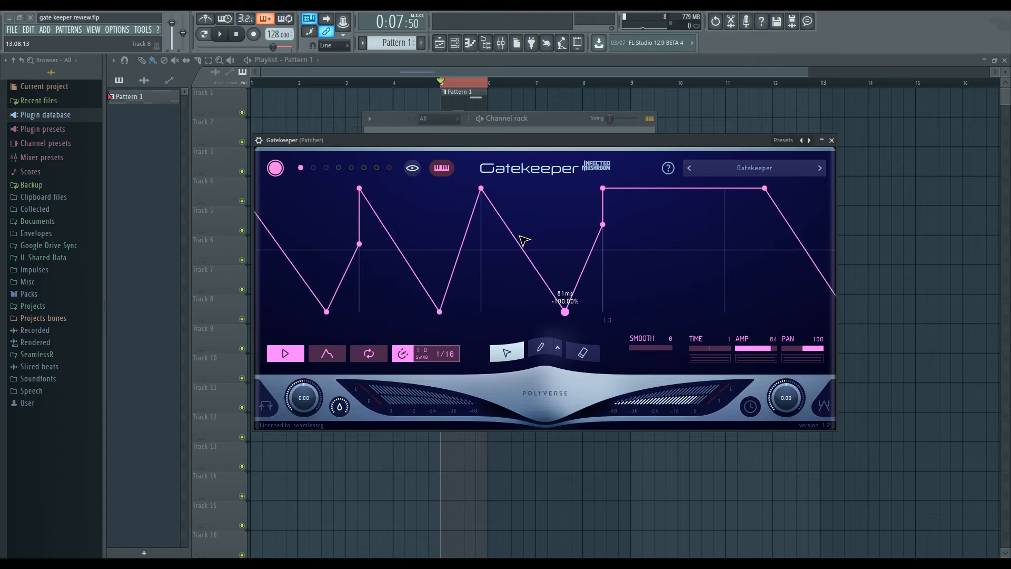
Try the dotted and triplet types for the 1/16 envelope grid and return it to the normal grid
scroll(524, 241, "down", 4)
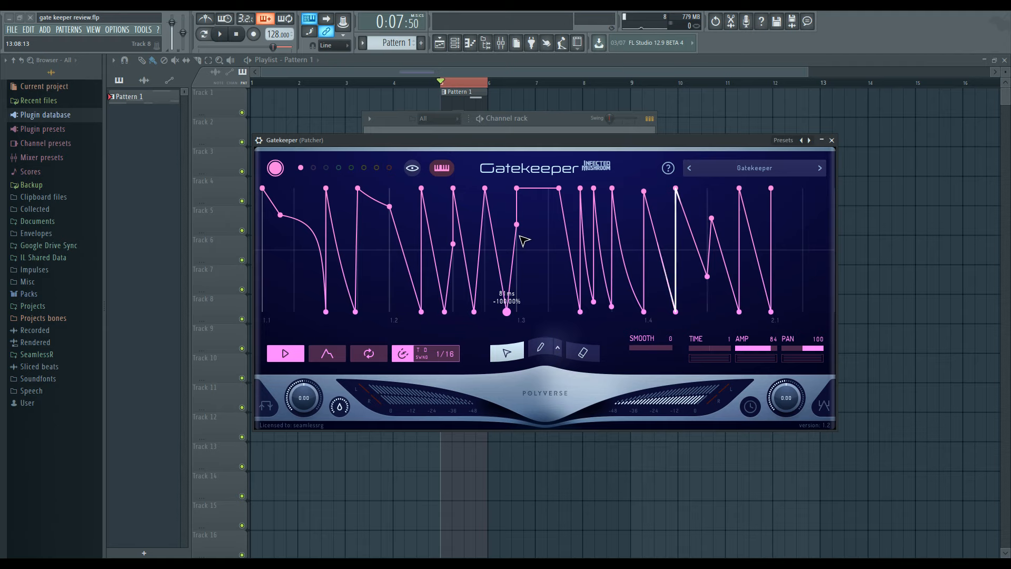
scroll(525, 250, "up", 2)
scroll(525, 250, "up", 2)
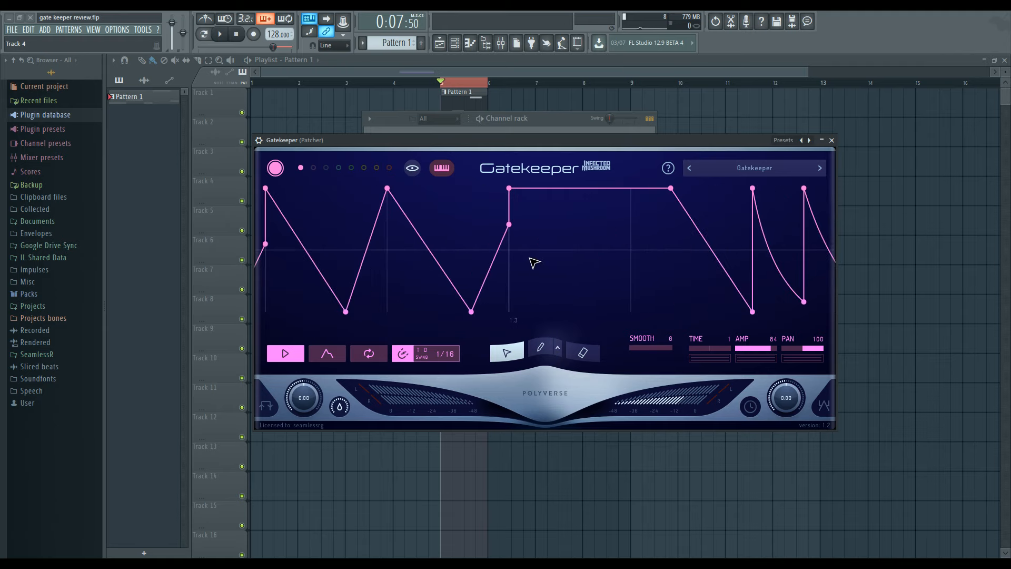
scroll(536, 259, "down", 1)
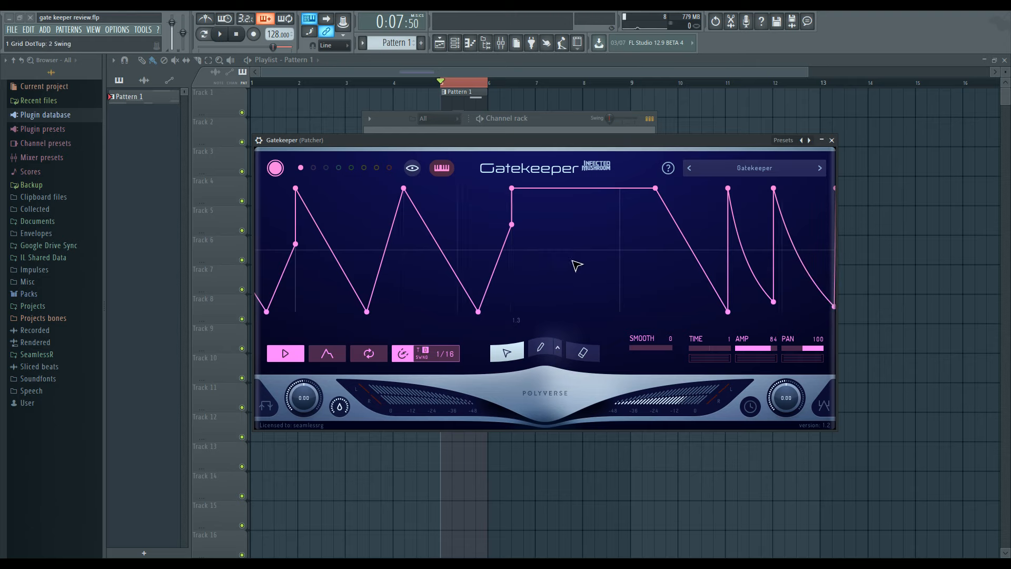
scroll(573, 260, "down", 4)
scroll(592, 263, "up", 5)
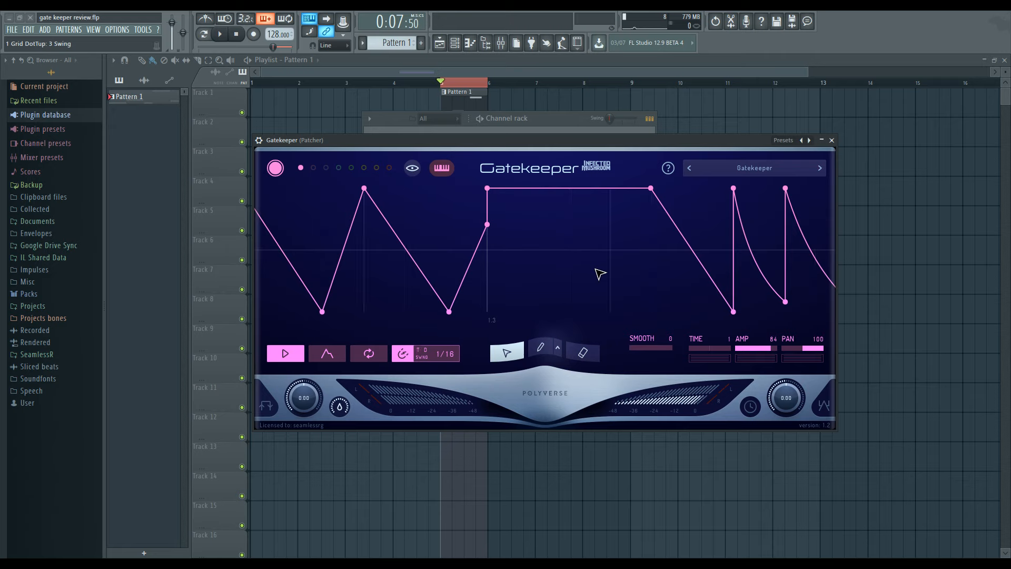
left_click(418, 351)
key("t")
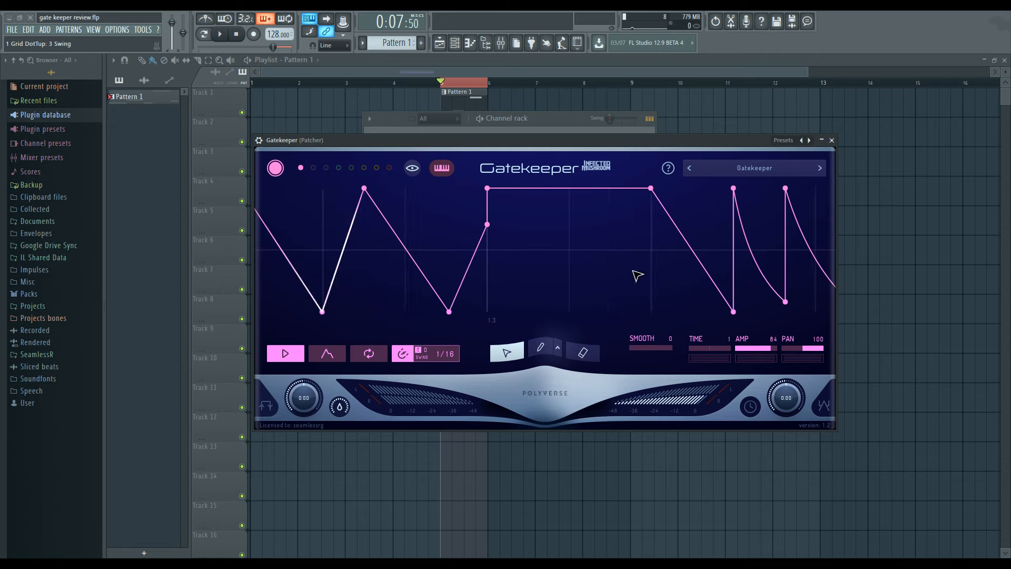
key("d")
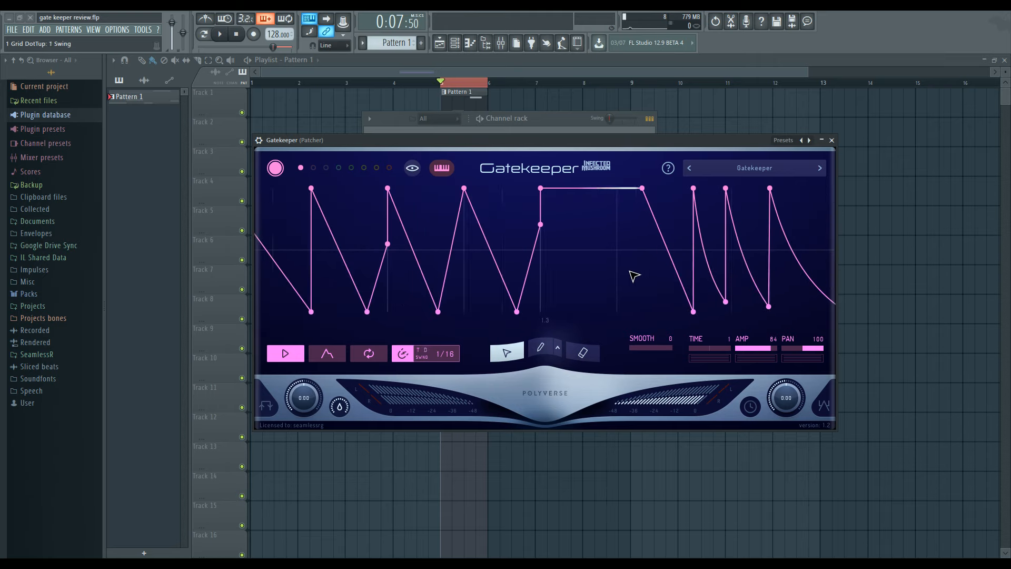
key("d")
Look over the context options of the low node between 1.4 and 2.1 in envelope 1 without applying any
scroll(635, 274, "up", 2)
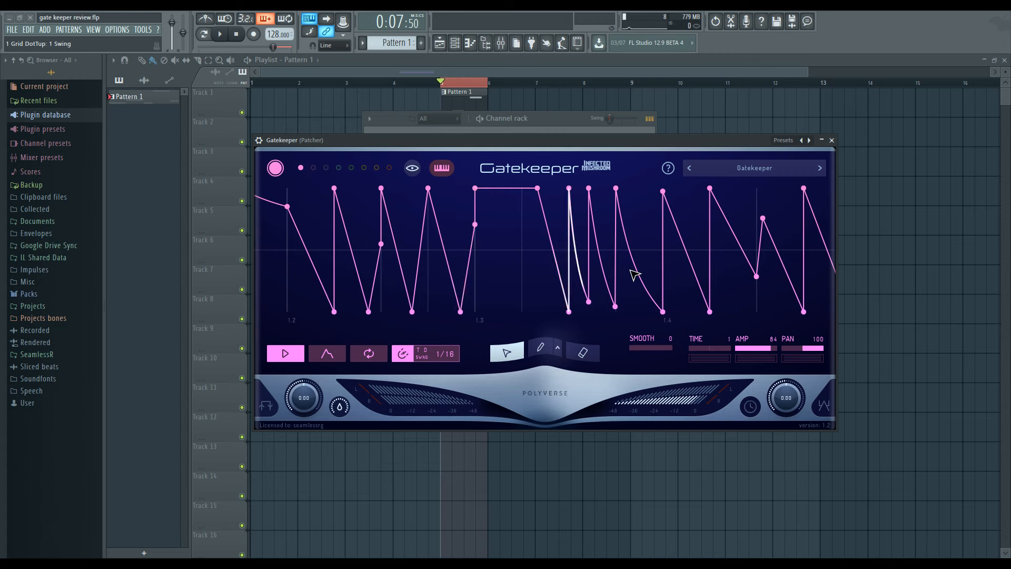
left_click_drag(712, 235, 714, 247)
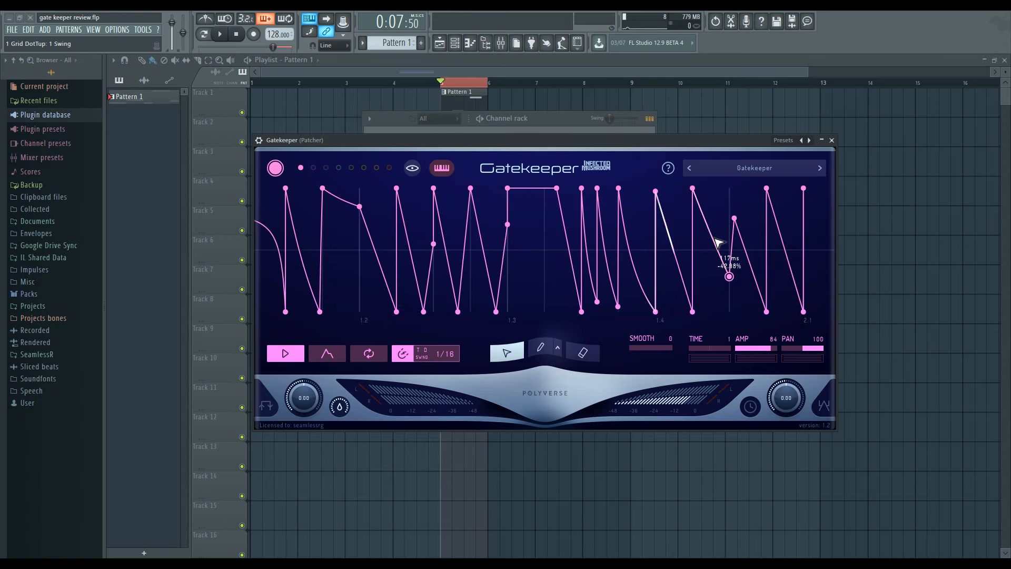
right_click(736, 283)
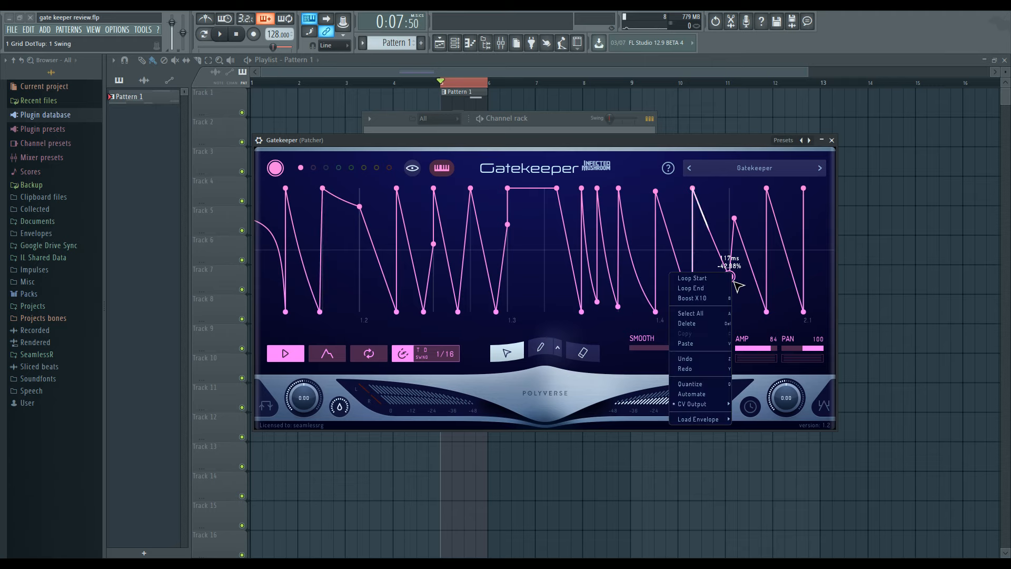
left_click(556, 243)
In envelope 2, build a zigzag of five nodes starting with a high one before 1.2, and shift them together slightly earlier
left_click(314, 167)
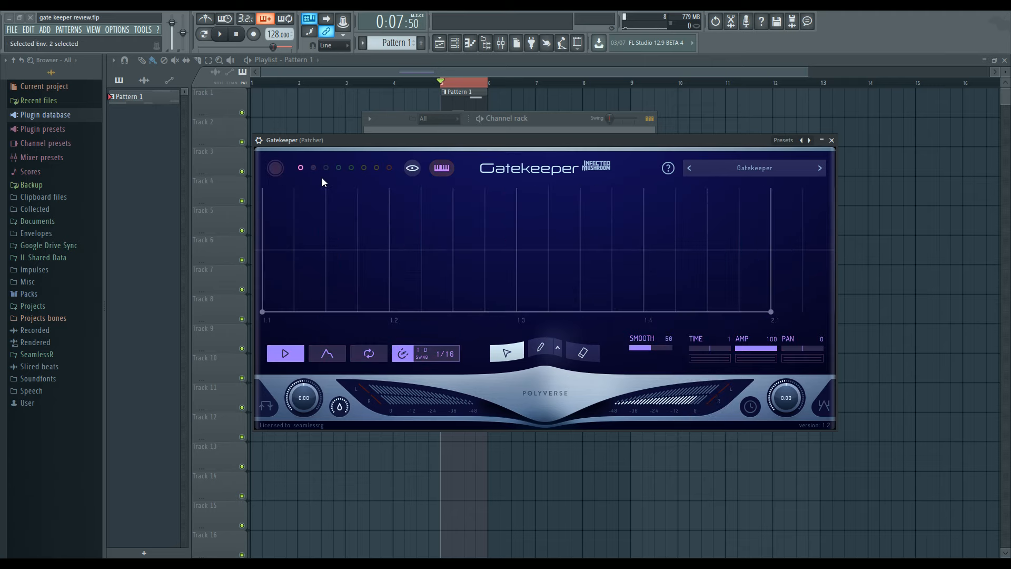
double_click(372, 204)
double_click(443, 270)
double_click(487, 223)
double_click(530, 300)
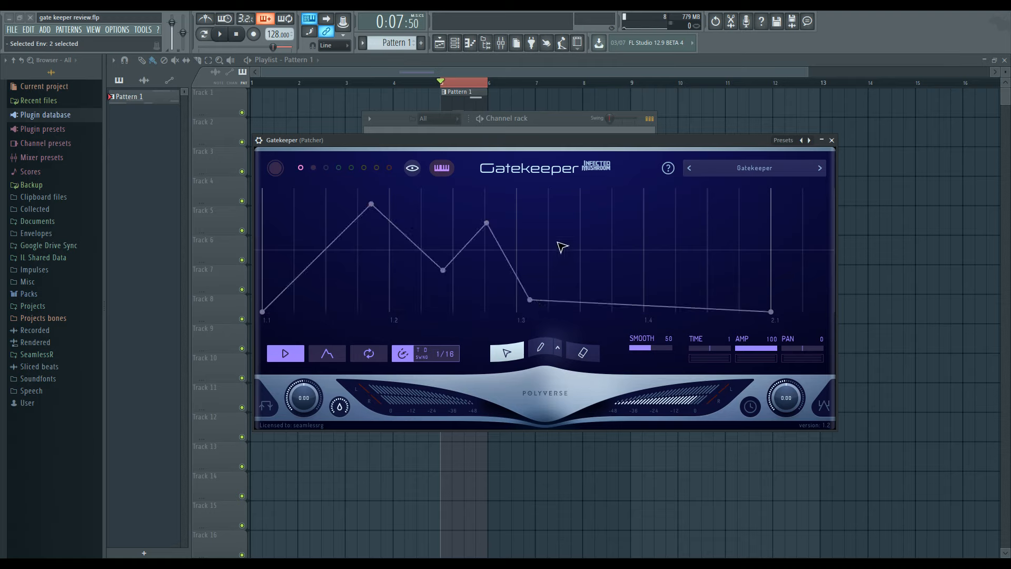
double_click(572, 216)
left_click_drag(393, 226, 592, 326)
mouse_move(574, 224)
left_mouse_down()
mouse_move(535, 218)
mouse_move(625, 221)
mouse_move(569, 222)
left_mouse_up()
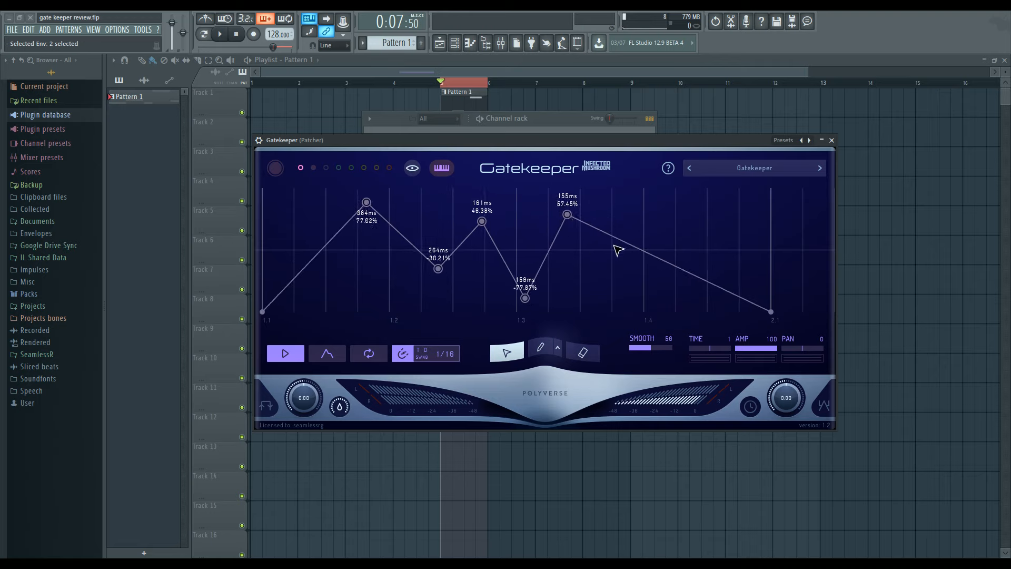
Look over the available pencil brush shapes and switch to the eraser tool
left_click(560, 350)
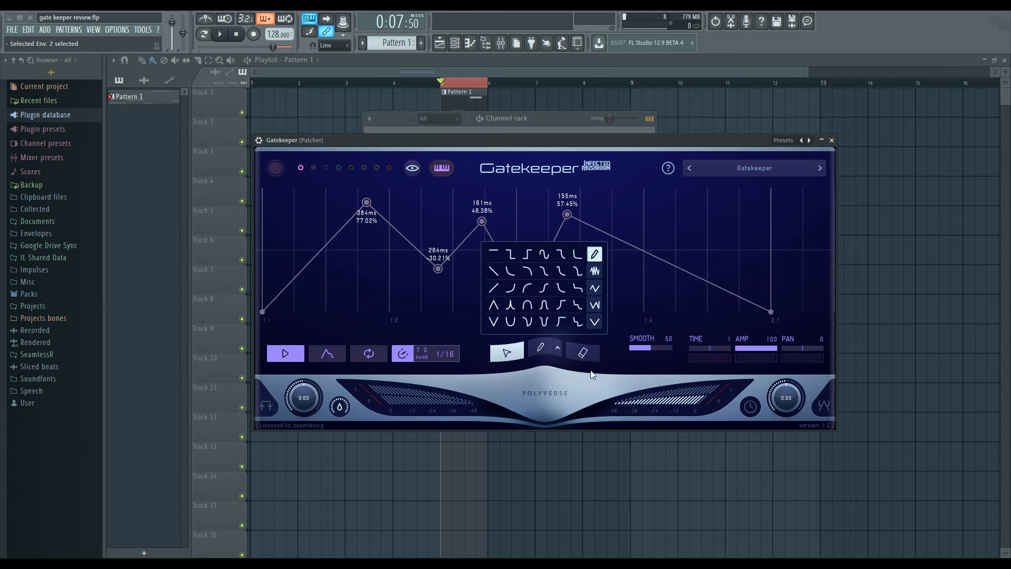
left_click(583, 353)
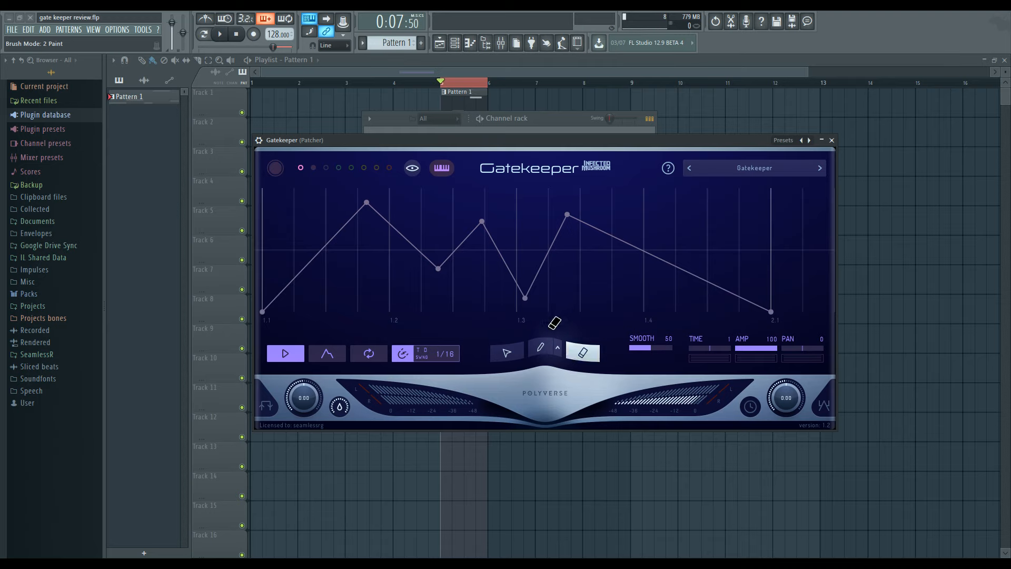
Select the five zigzag nodes in envelope 2 with the pointer tool and duplicate them towards 2.1
left_click(517, 350)
left_click_drag(345, 185, 646, 310)
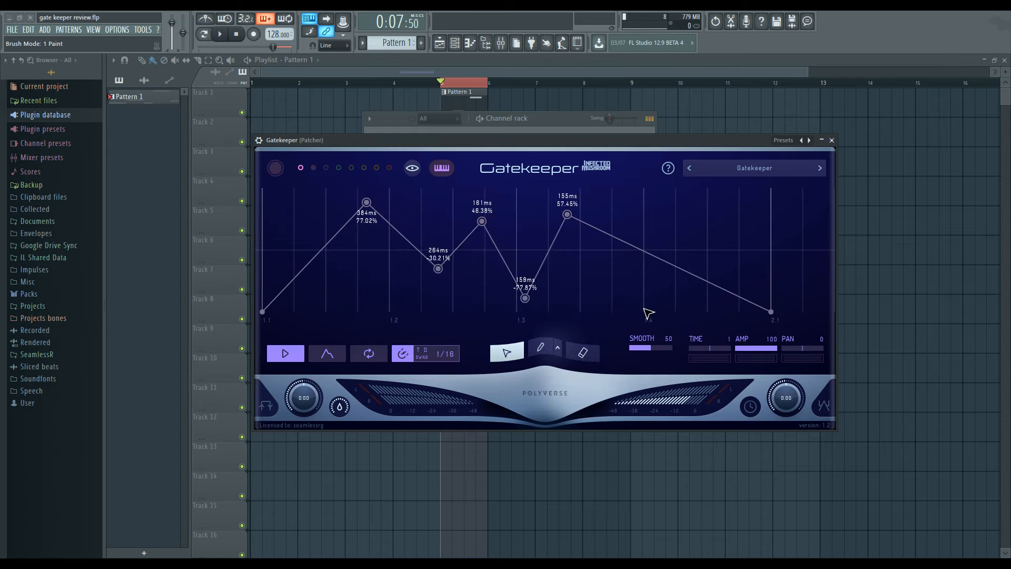
key("ctrl+d")
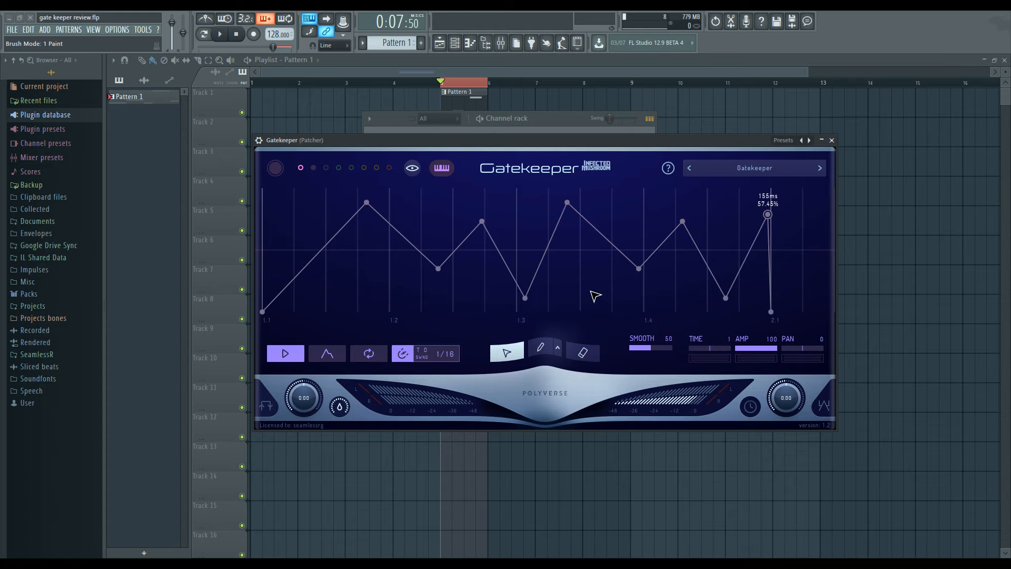
Look through Gatekeeper's other envelopes and return to examine the full shape of envelope 1
left_click(301, 167)
left_click(313, 168)
left_click(339, 167)
left_click(377, 167)
left_click(389, 168)
left_click(351, 167)
left_click(326, 168)
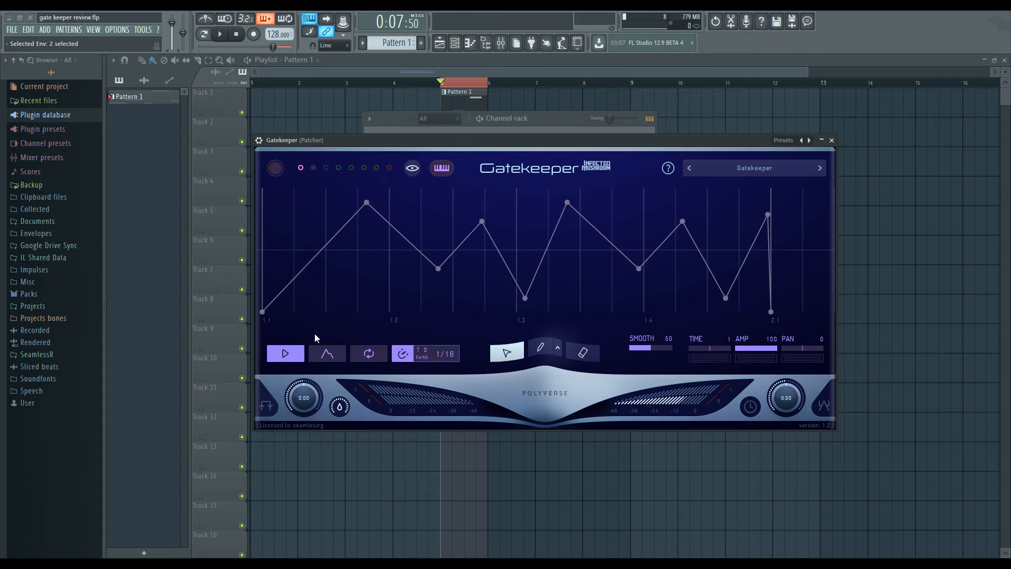
left_click(301, 168)
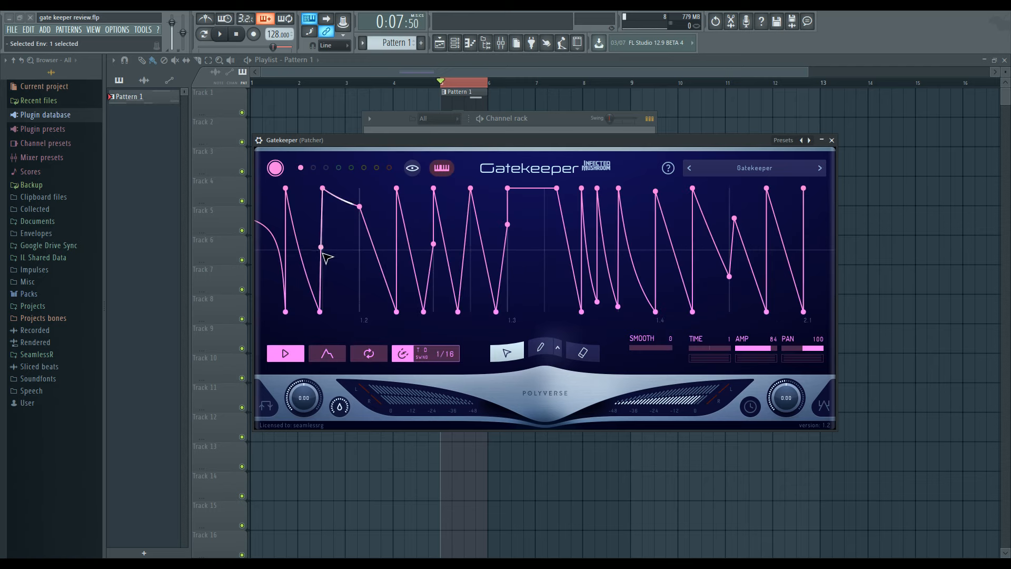
scroll(354, 279, "up", 1)
scroll(354, 280, "down", 3)
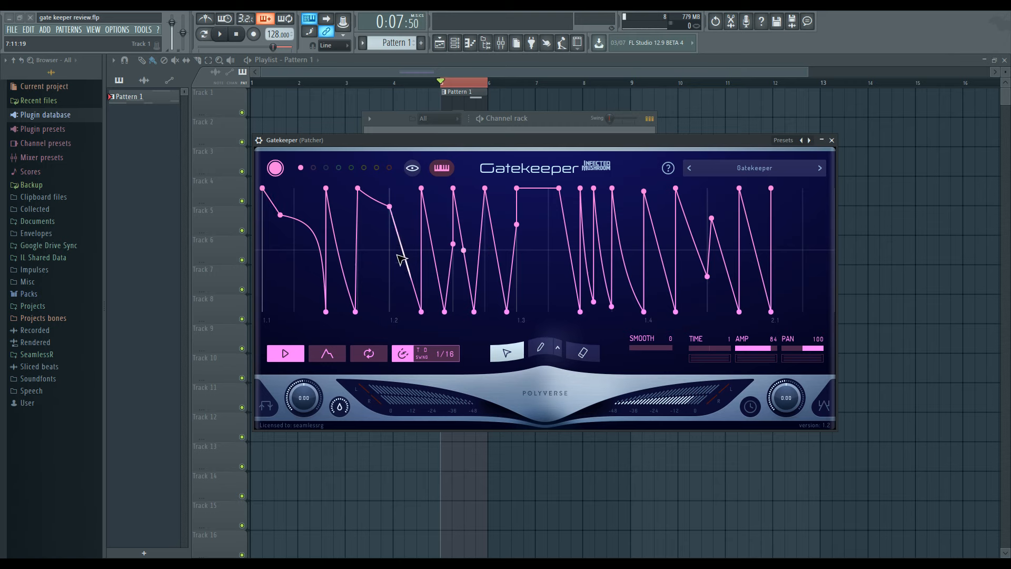
double_click(643, 246)
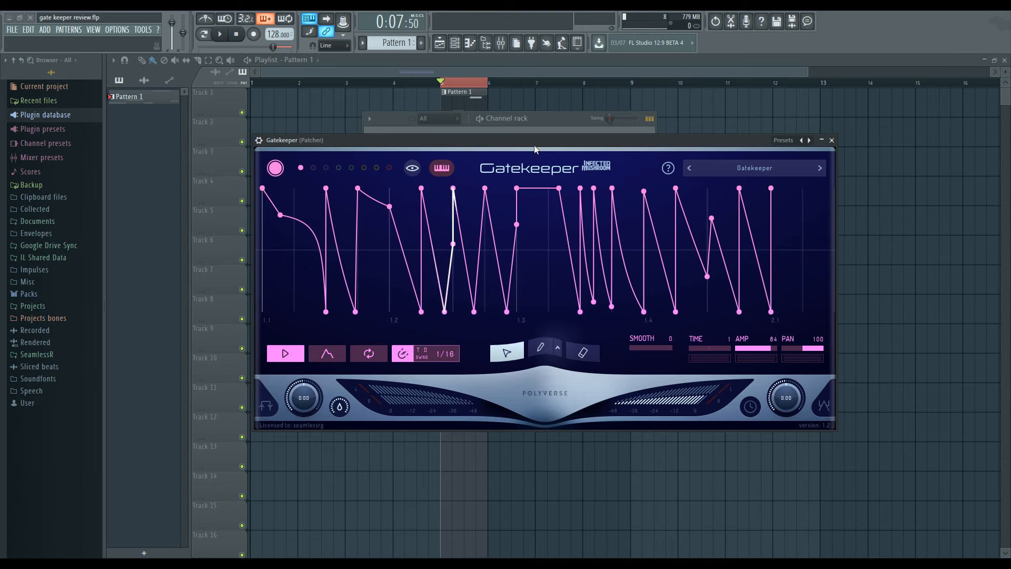
Move the Gatekeeper window aside to examine the routing in the Patcher map, and bring it back over the map
left_click_drag(534, 150, 764, 336)
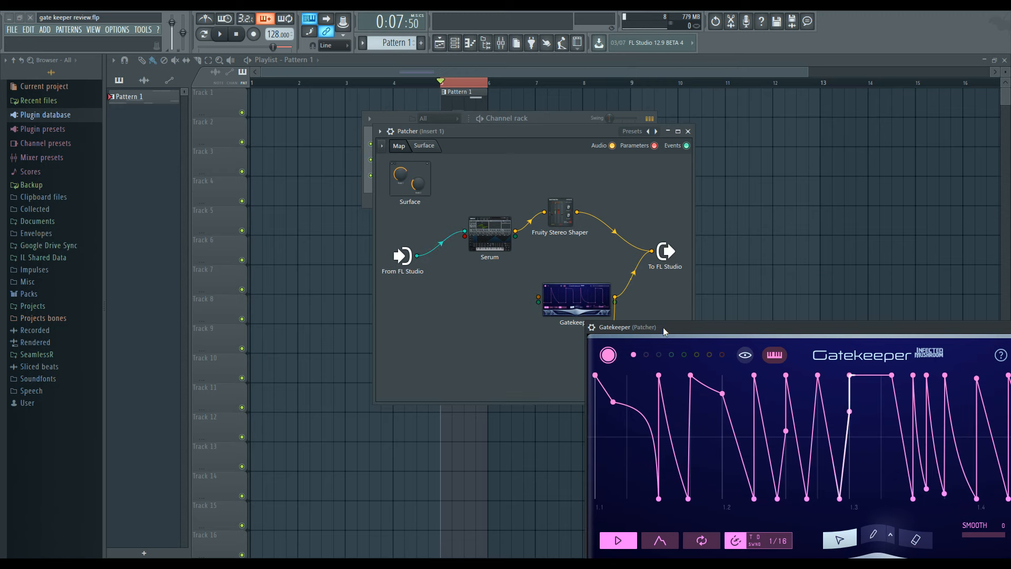
left_click_drag(663, 327, 408, 215)
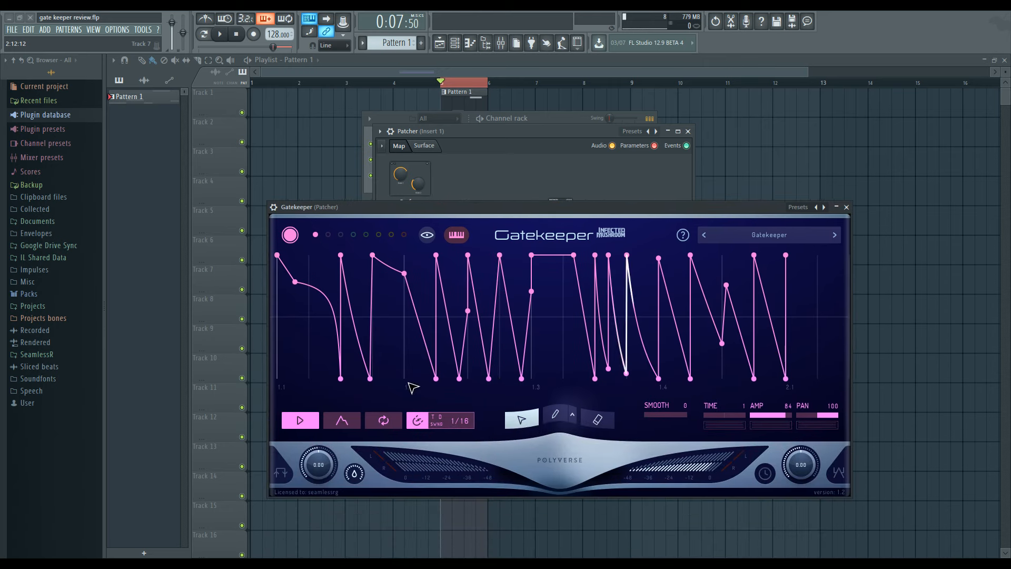
left_click_drag(498, 206, 460, 127)
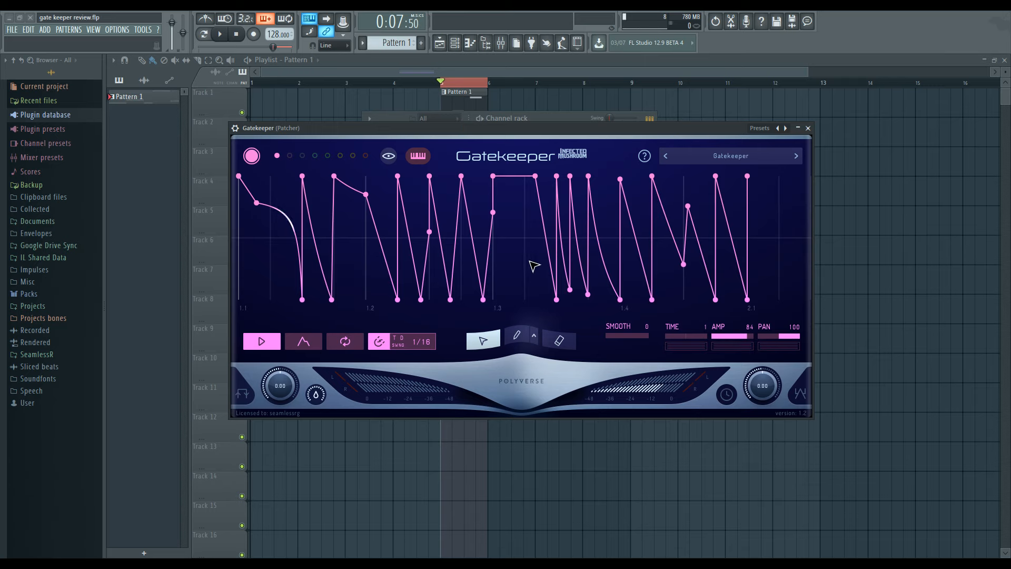
mouse_move(489, 136)
left_mouse_down()
mouse_move(493, 202)
mouse_move(485, 153)
left_mouse_up()
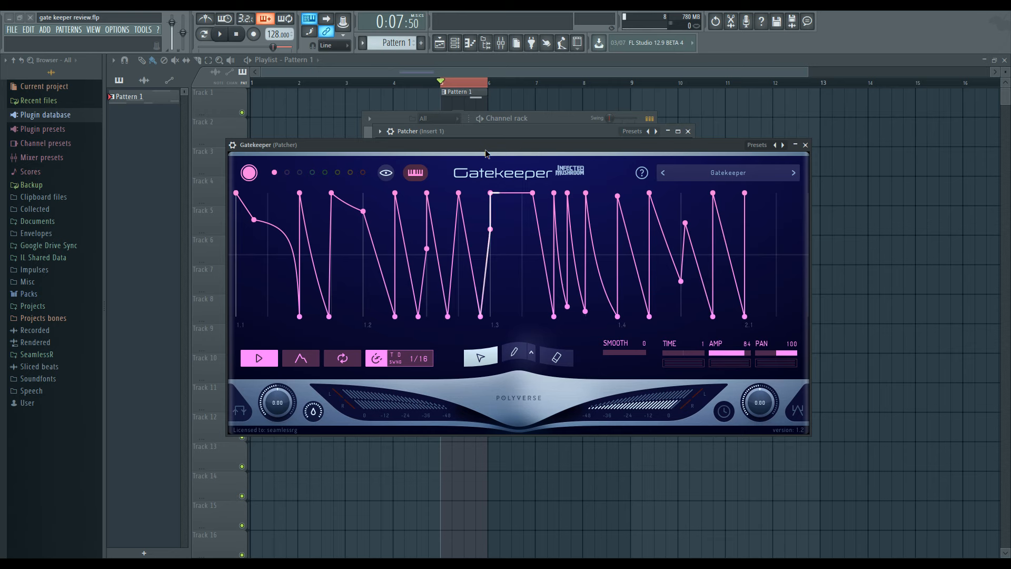
mouse_move(486, 153)
left_mouse_down()
mouse_move(471, 340)
mouse_move(455, 131)
mouse_move(486, 165)
left_mouse_up()
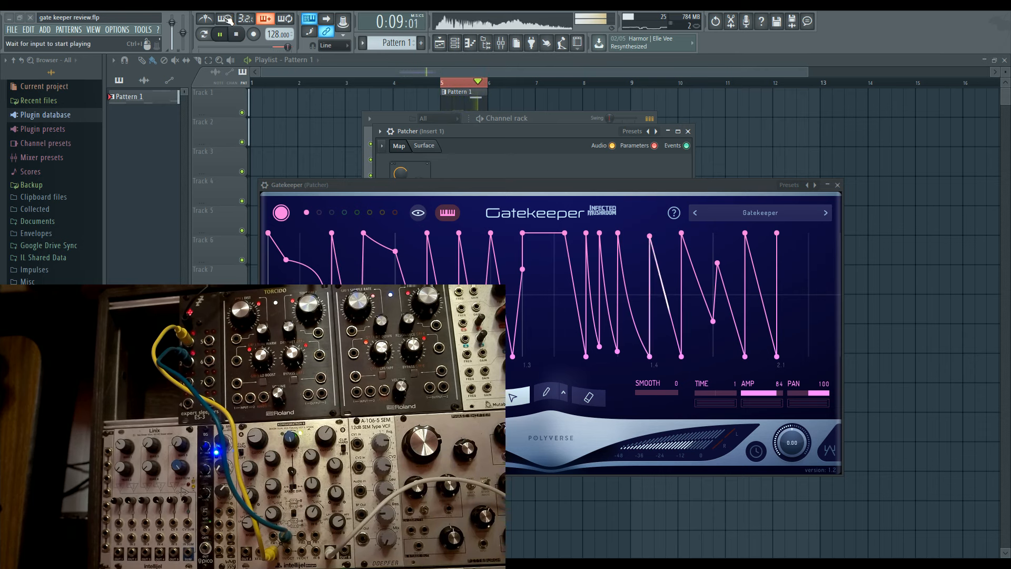
Stop playback and reposition the Gatekeeper window to examine the whole of envelope 1
left_click(235, 34)
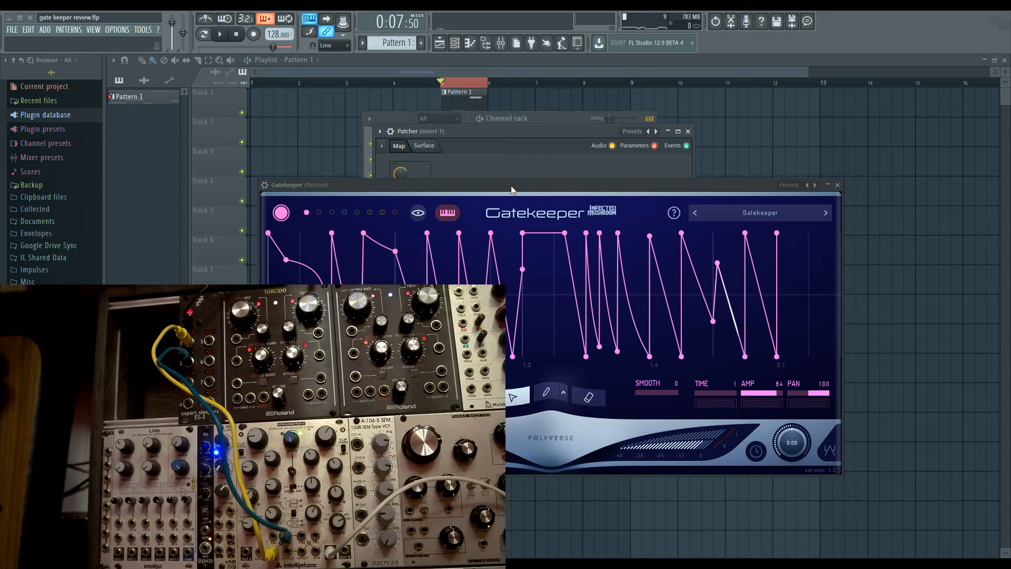
left_click_drag(510, 186, 589, 50)
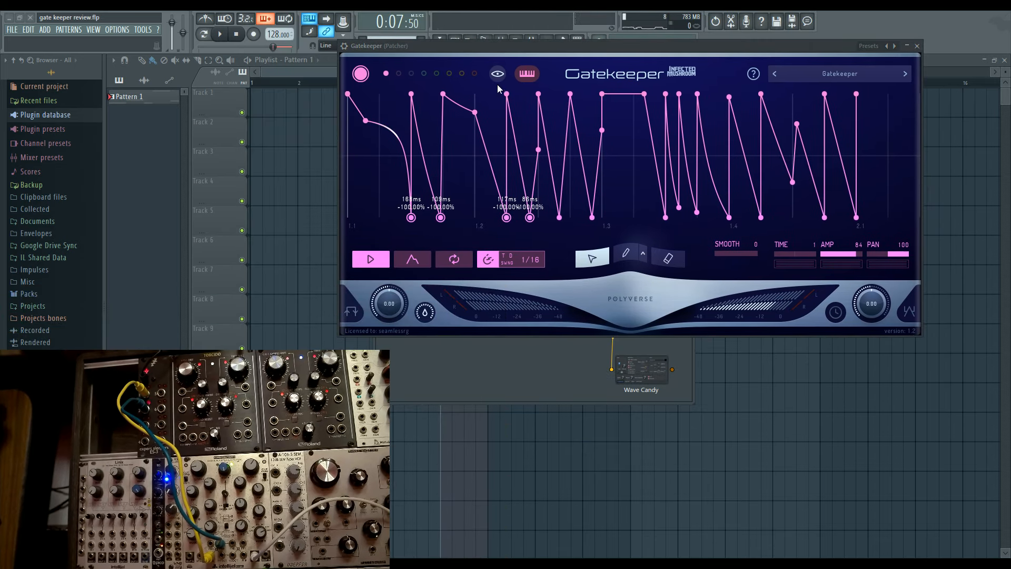
left_click_drag(472, 51, 400, 138)
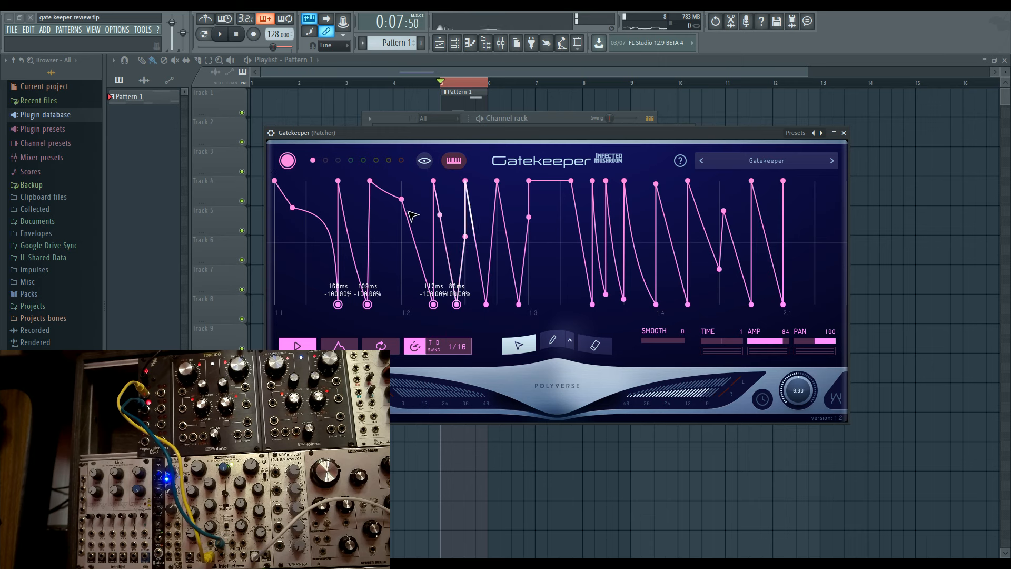
Close Gatekeeper, check Wave Candy's waveform display from the Patcher map, then hide the display and close Wave Candy
left_click(843, 133)
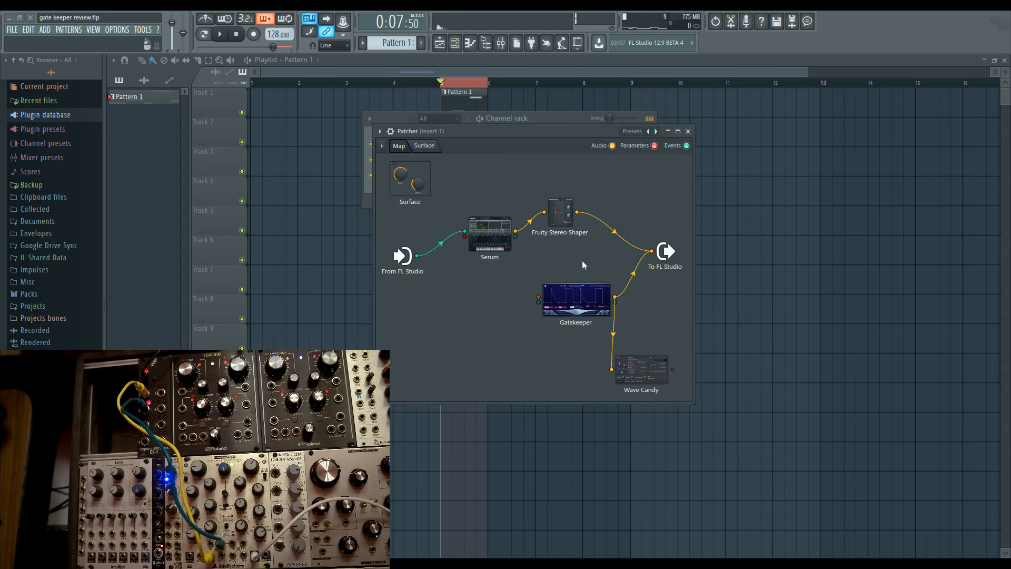
left_click(630, 370)
left_click(443, 255)
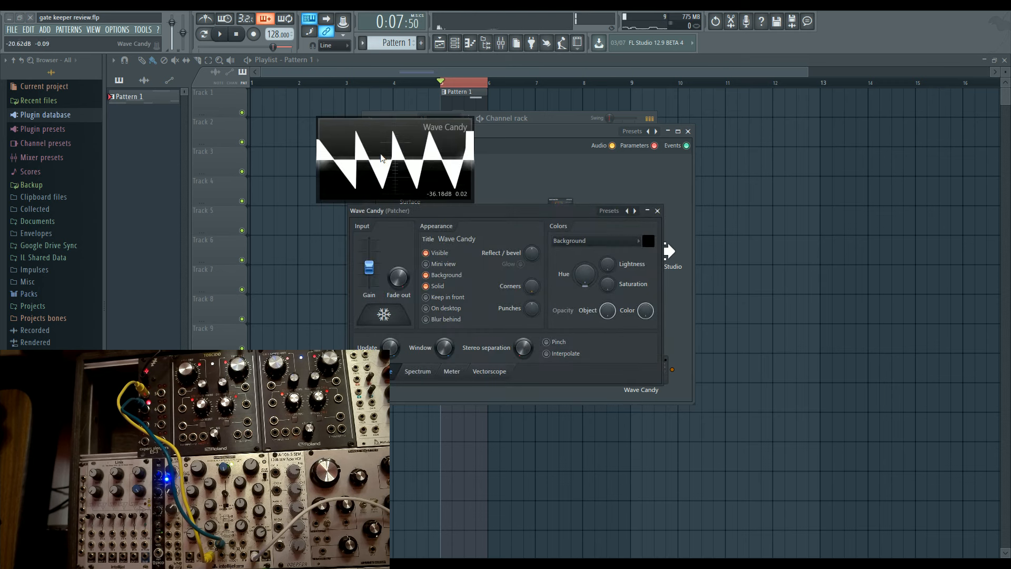
left_click(443, 254)
left_click(657, 211)
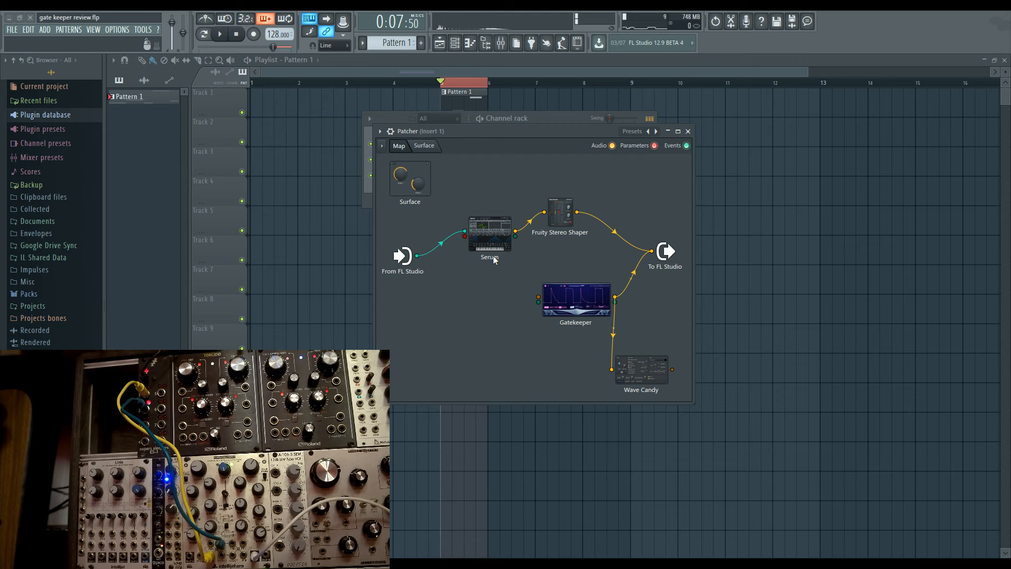
Reopen Gatekeeper from the Patcher map, place it over the map and inspect the upper envelope node just after 1.2
double_click(580, 314)
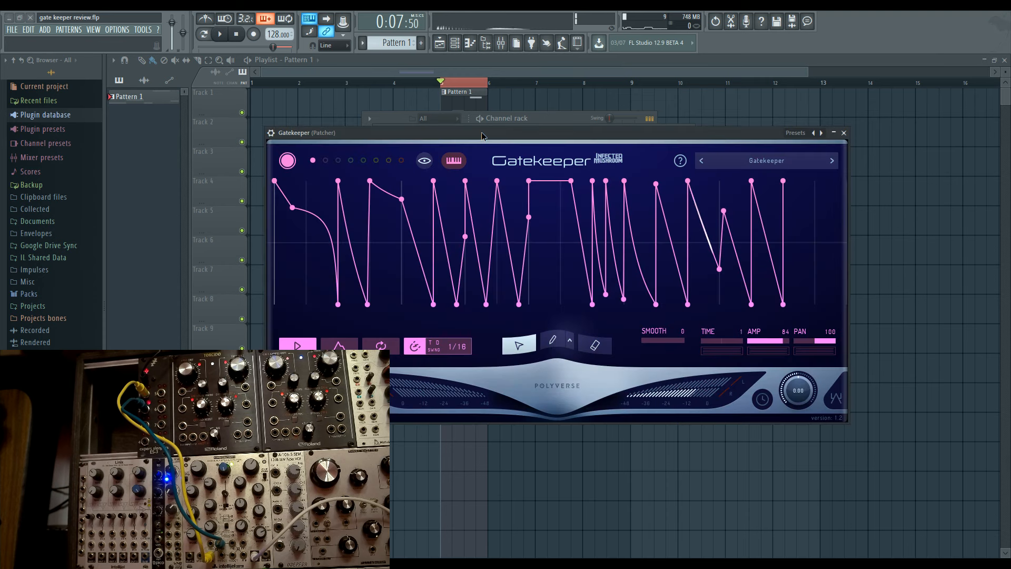
left_click_drag(481, 136, 630, 80)
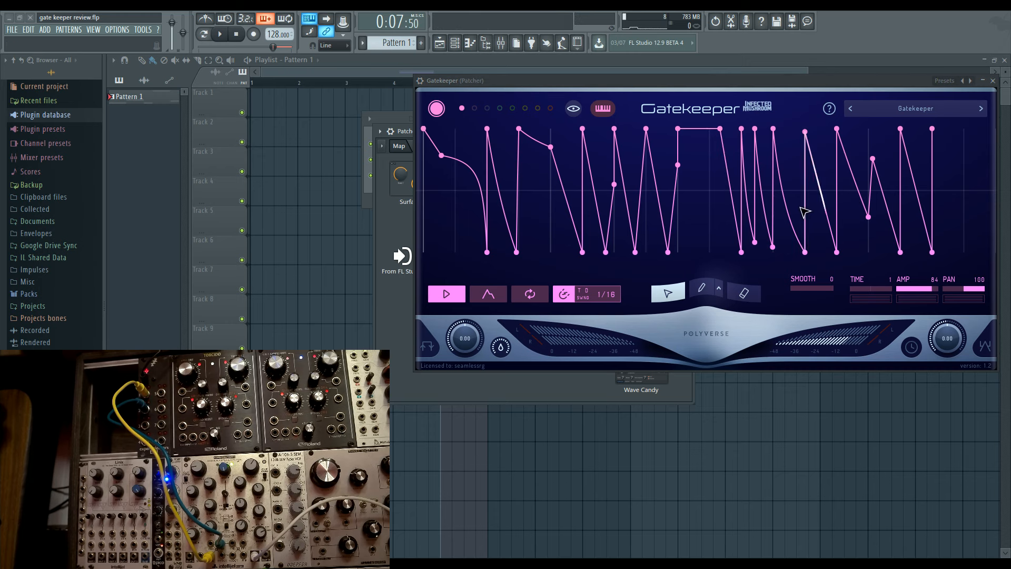
left_click_drag(586, 91, 480, 109)
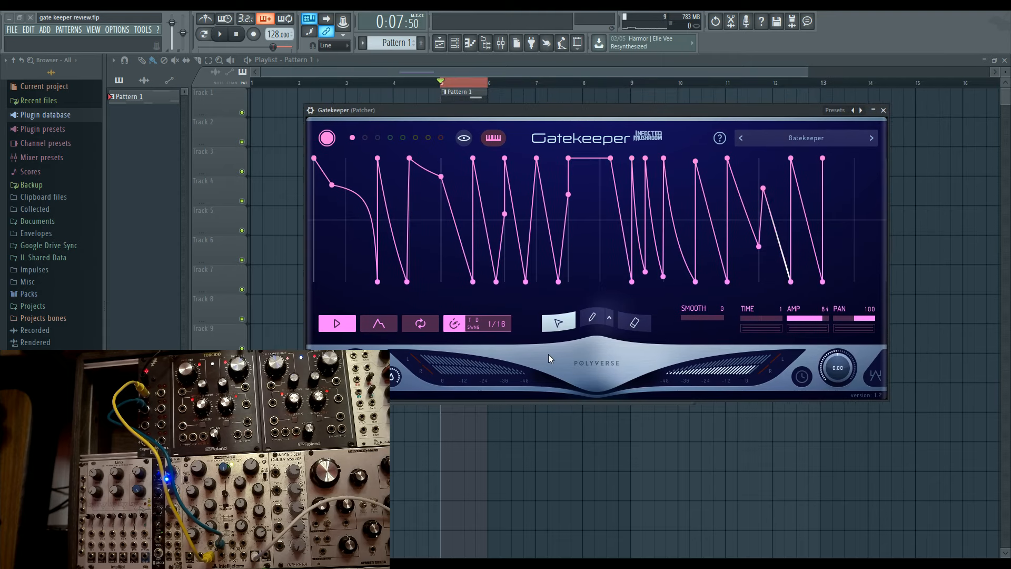
right_click(473, 159)
left_click(563, 359)
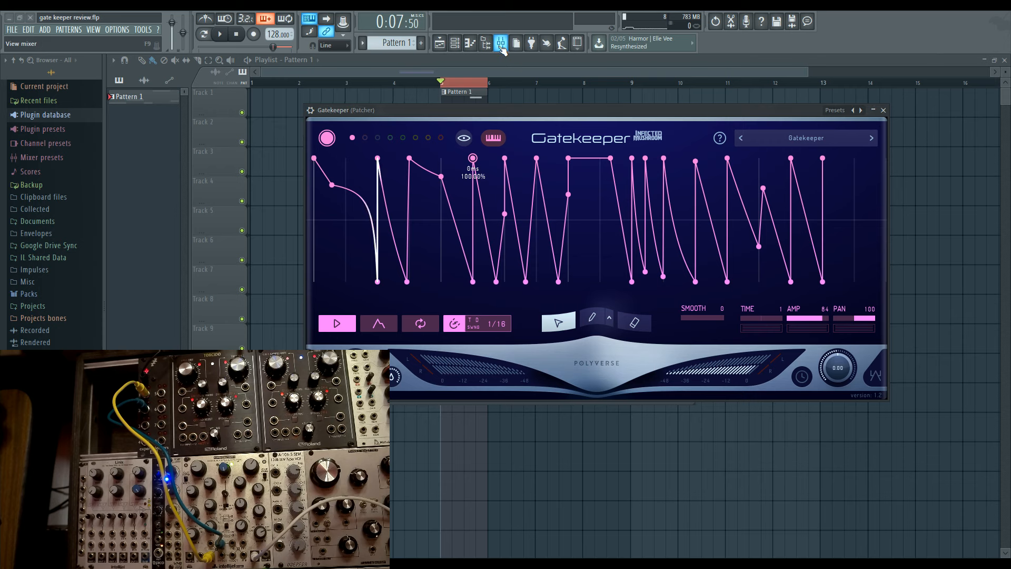
Close Gatekeeper, bring up Edison with the recorded envelope and enlarge its window for a wider view of the waveform
left_click(883, 110)
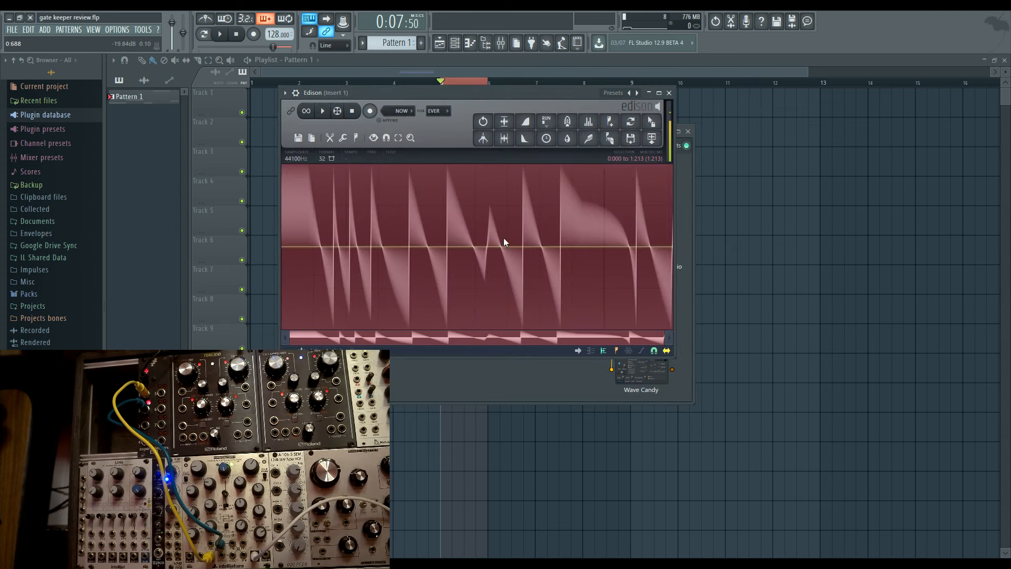
scroll(504, 242, "up", 5)
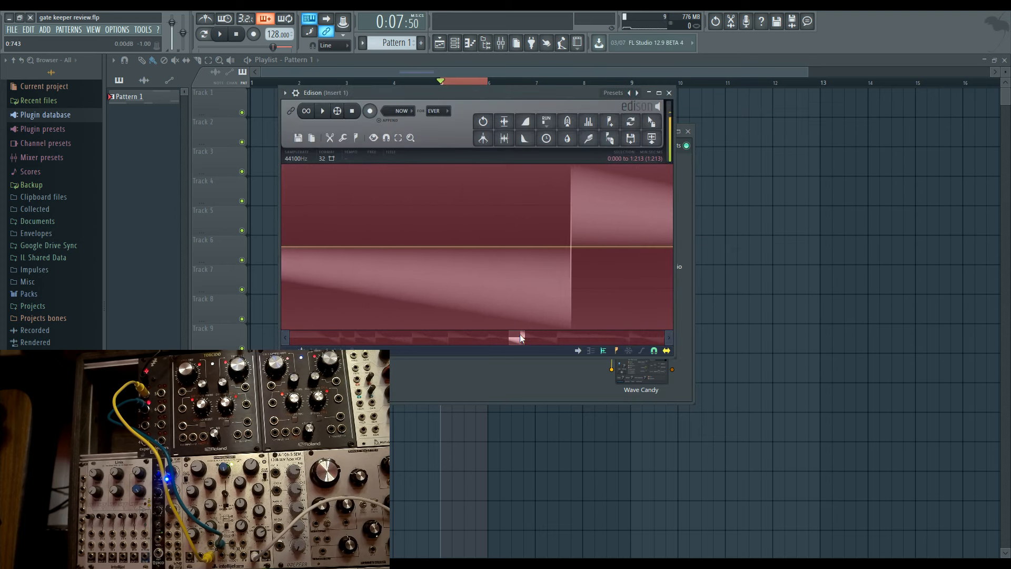
left_click_drag(520, 334, 523, 334)
left_click_drag(519, 93, 461, 93)
left_click_drag(617, 356, 917, 451)
scroll(621, 331, "down", 6)
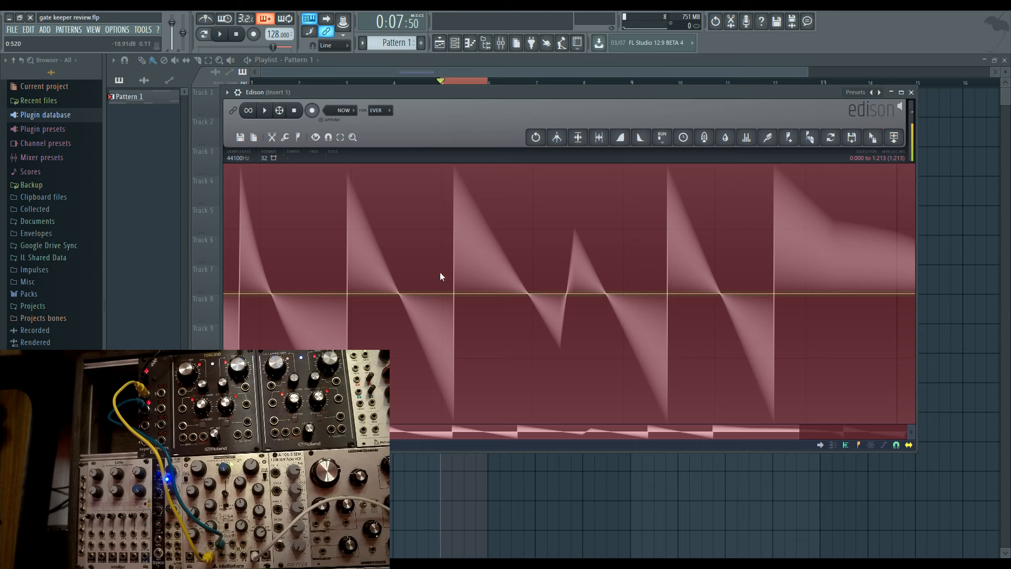
Examine the steep jumps between envelope cycles in the Edison recording, from the overall shape down to individual samples
scroll(418, 286, "up", 8)
scroll(492, 304, "up", 3)
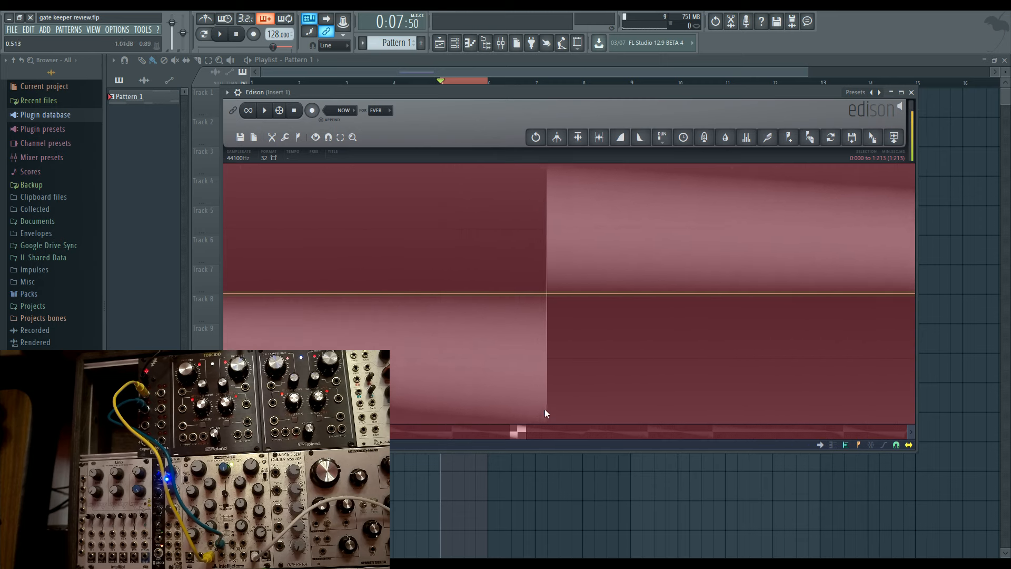
scroll(545, 407, "down", 10)
scroll(410, 321, "up", 8)
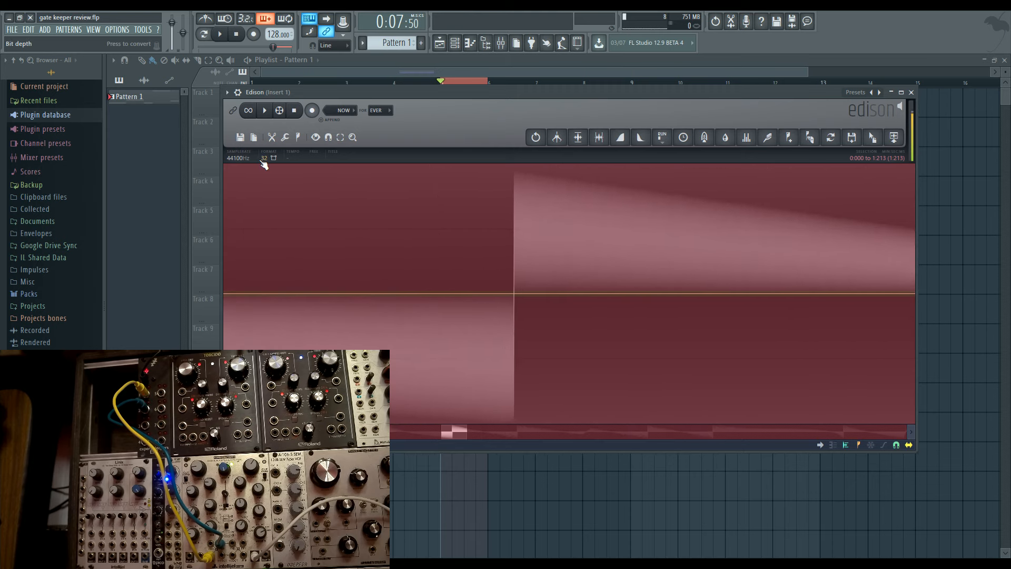
scroll(522, 301, "down", 4)
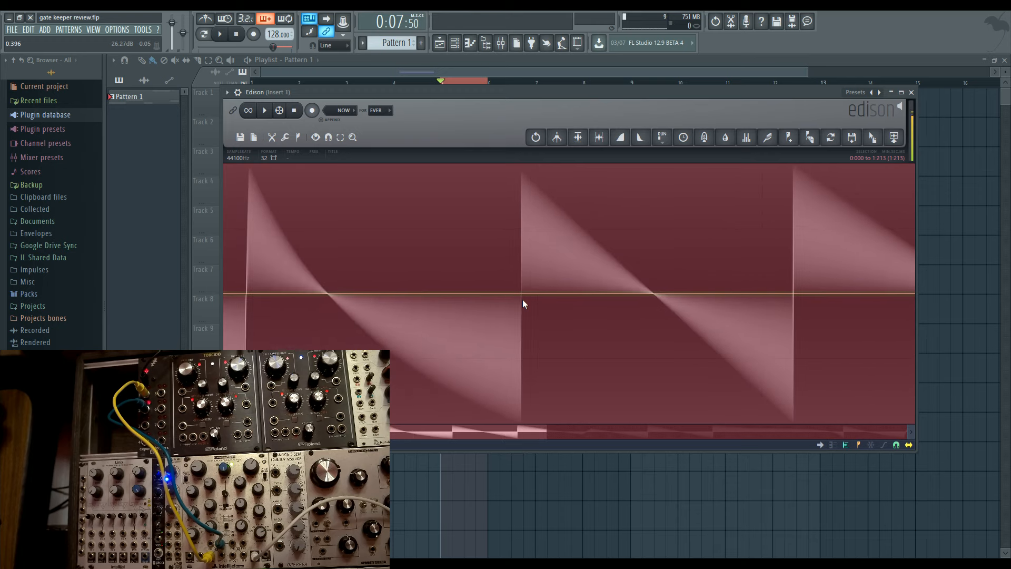
scroll(602, 305, "up", 6)
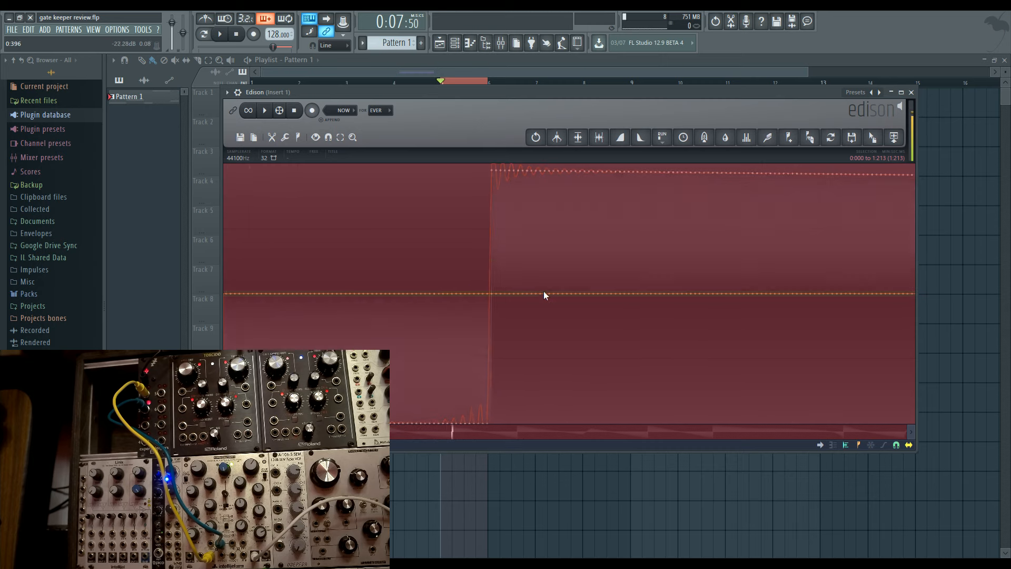
scroll(543, 290, "up", 2)
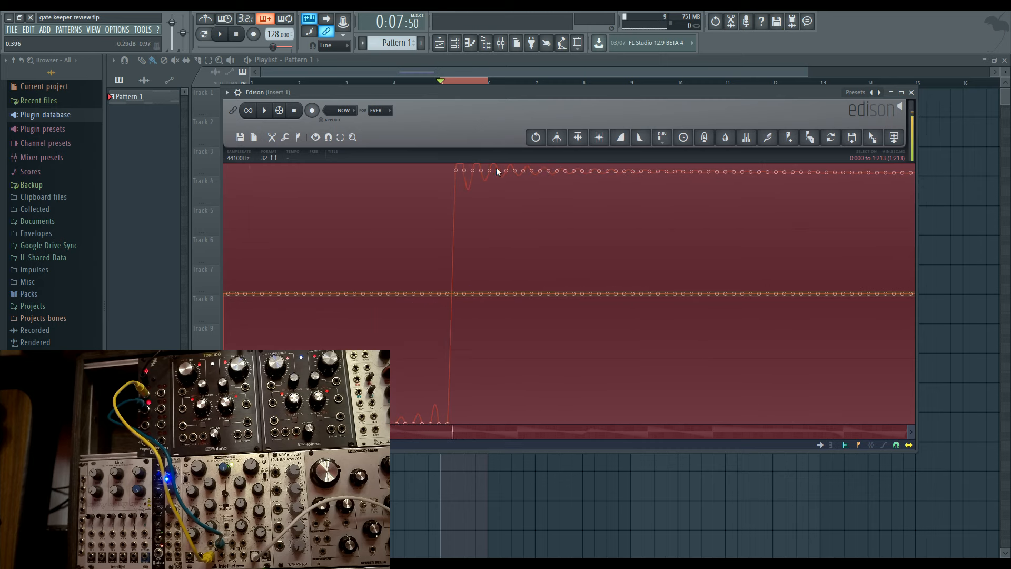
scroll(742, 172, "up", 3)
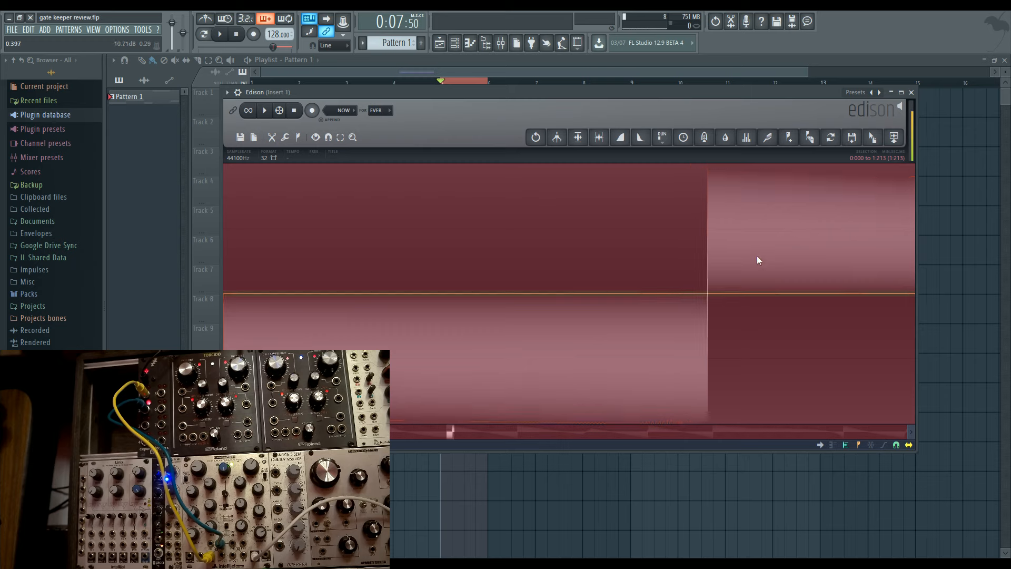
scroll(719, 261, "down", 5)
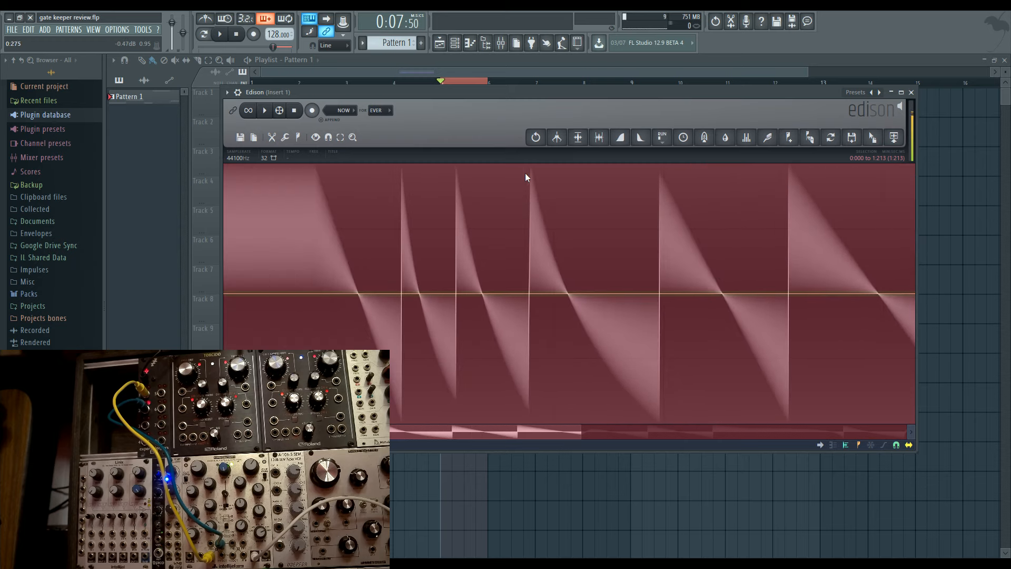
Close Edison, reopen Gatekeeper from the Patcher map and look at its Smooth control
left_click(910, 92)
left_click(574, 300)
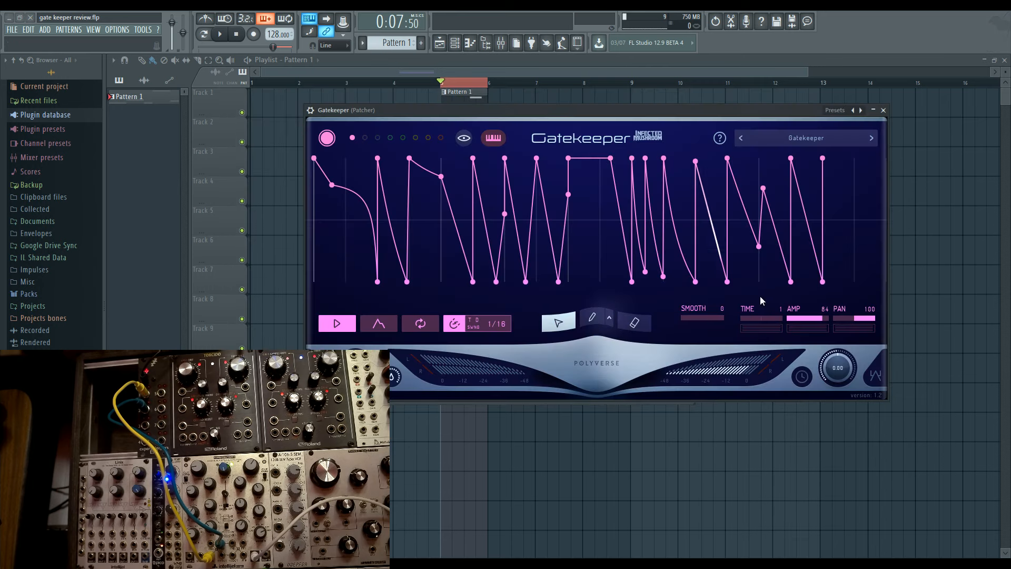
mouse_move(685, 313)
left_mouse_down()
mouse_move(702, 323)
mouse_move(683, 323)
left_mouse_up()
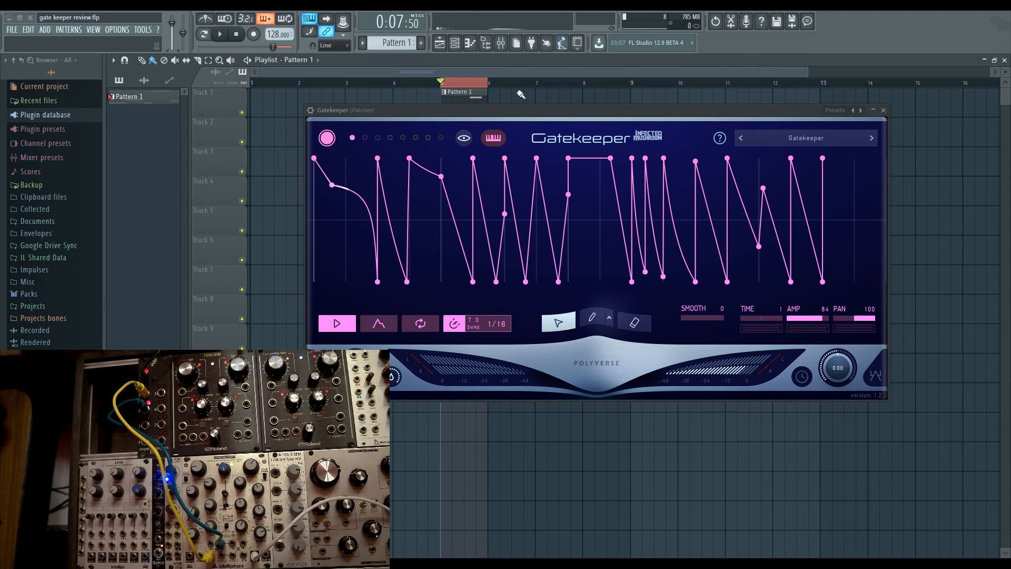
Play the pattern while trying Gatekeeper's Smooth and Time controls, and stop playback
key("space")
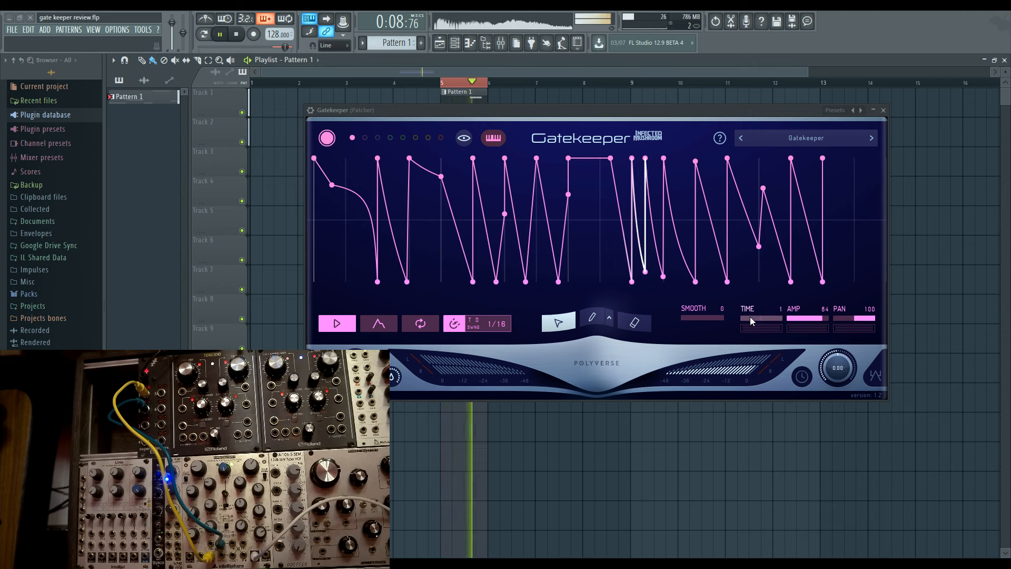
mouse_move(708, 320)
left_mouse_down()
mouse_move(794, 329)
mouse_move(694, 317)
left_mouse_up()
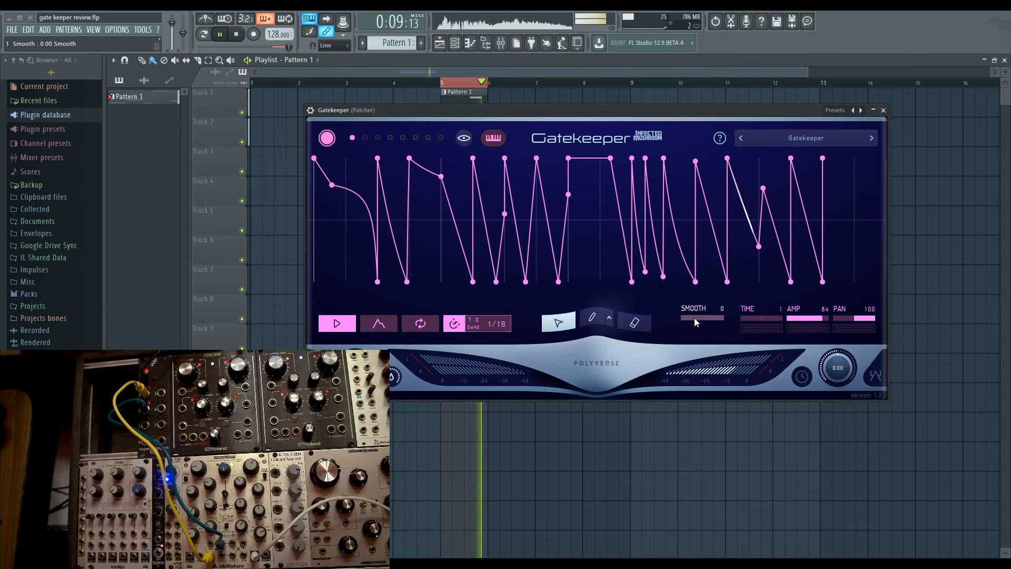
mouse_move(770, 319)
left_mouse_down()
mouse_move(788, 323)
mouse_move(696, 320)
mouse_move(757, 332)
left_mouse_up()
key("space")
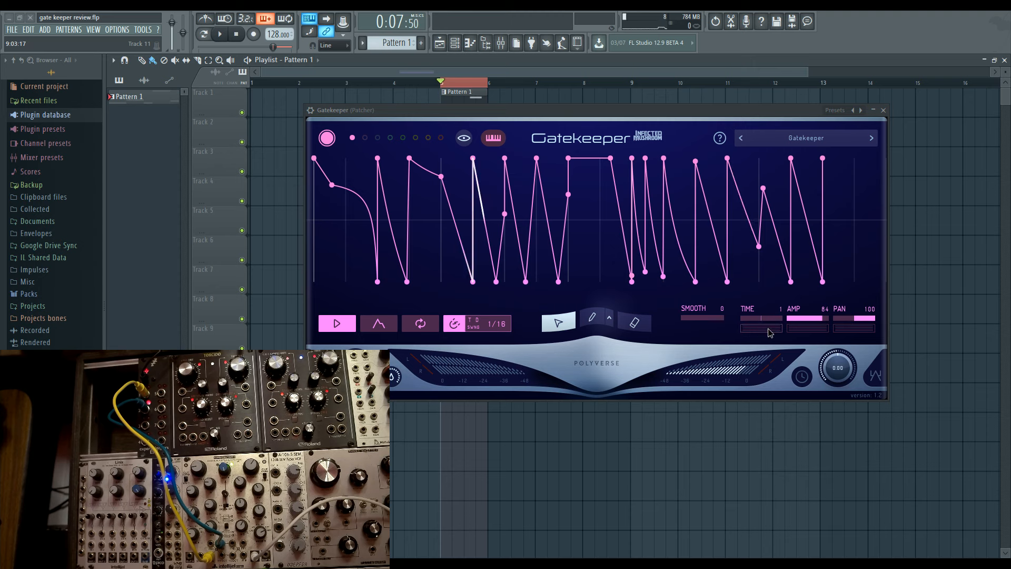
Move the Gatekeeper window away from the camera view and examine the nodes of envelope 1 up close and in full
mouse_move(769, 328)
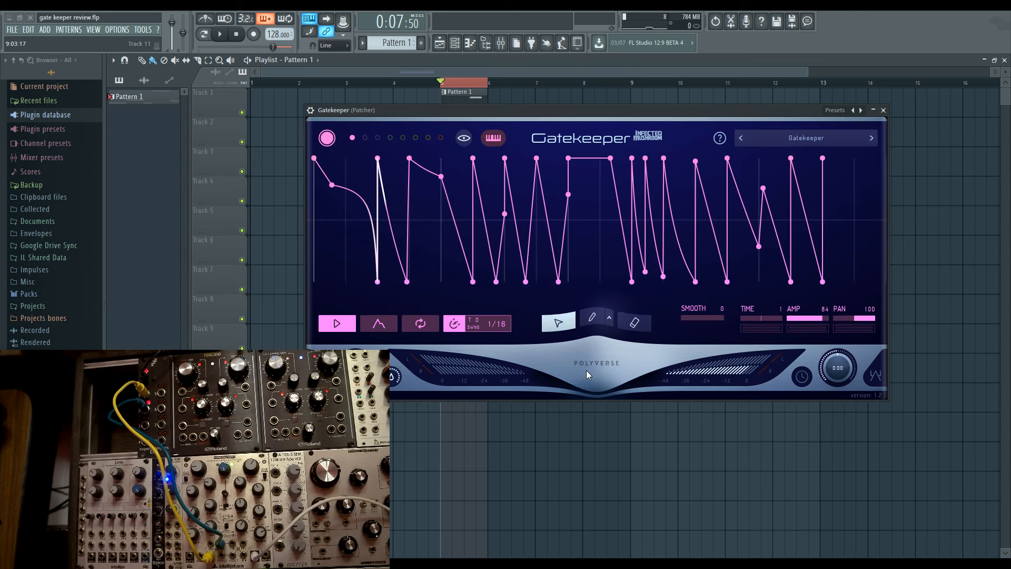
left_click_drag(564, 115, 661, 101)
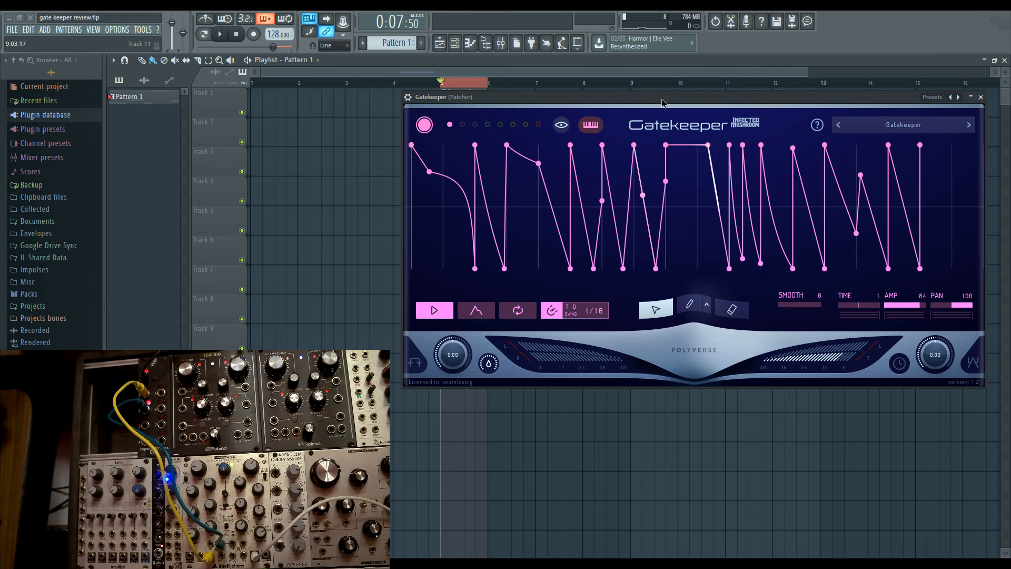
left_click_drag(662, 102, 665, 101)
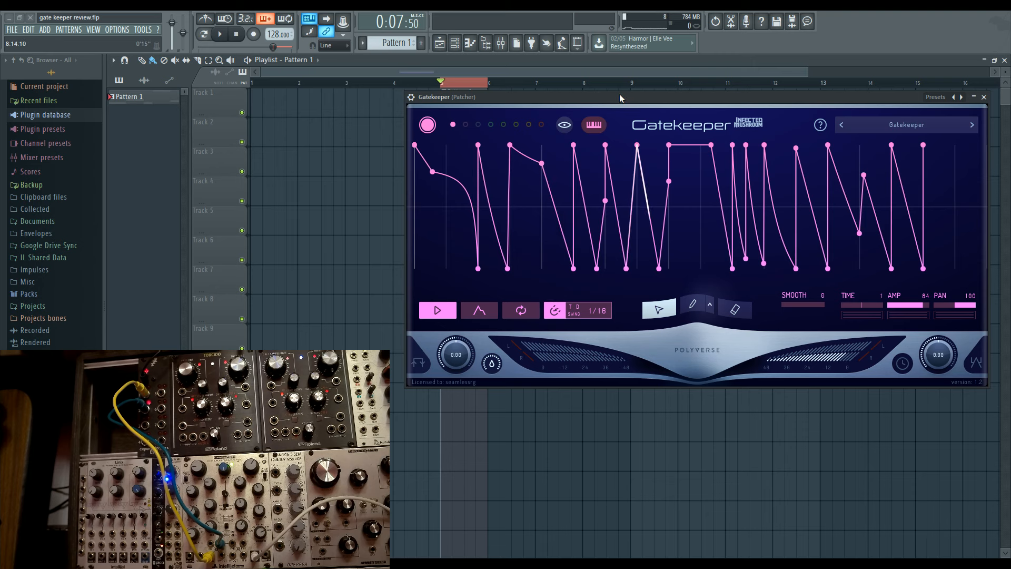
scroll(606, 227, "up", 5)
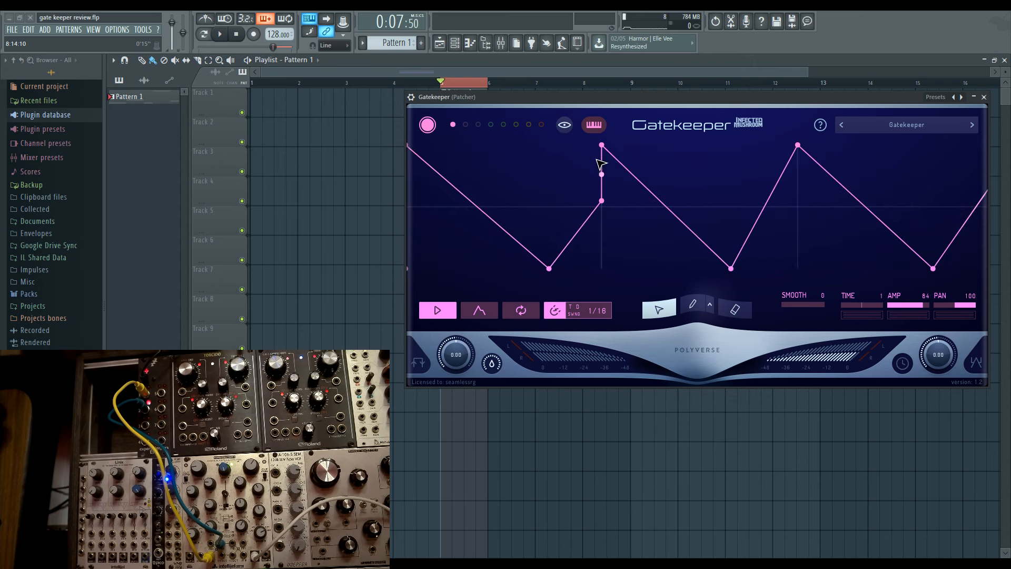
scroll(637, 226, "down", 3)
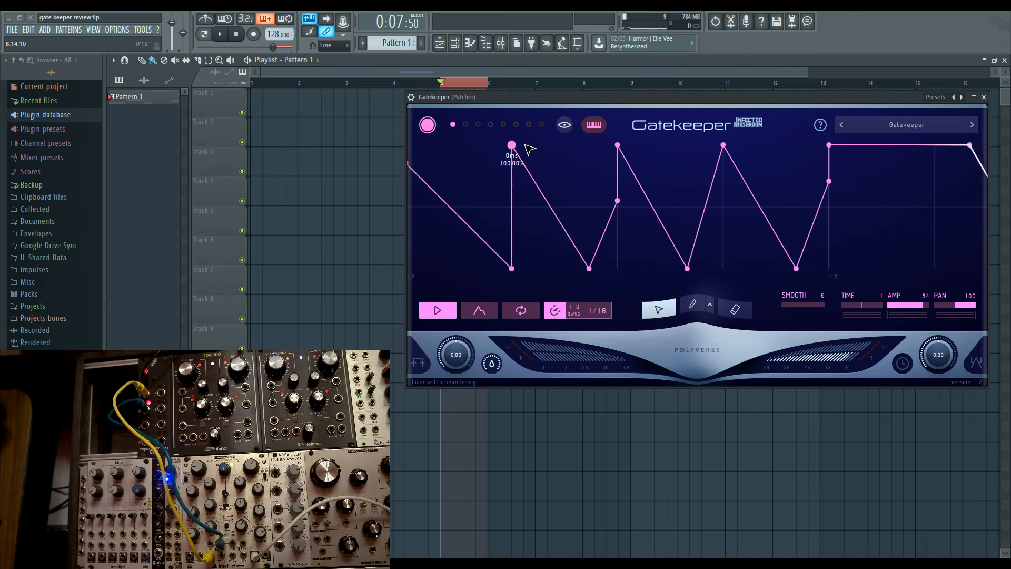
scroll(751, 221, "down", 2)
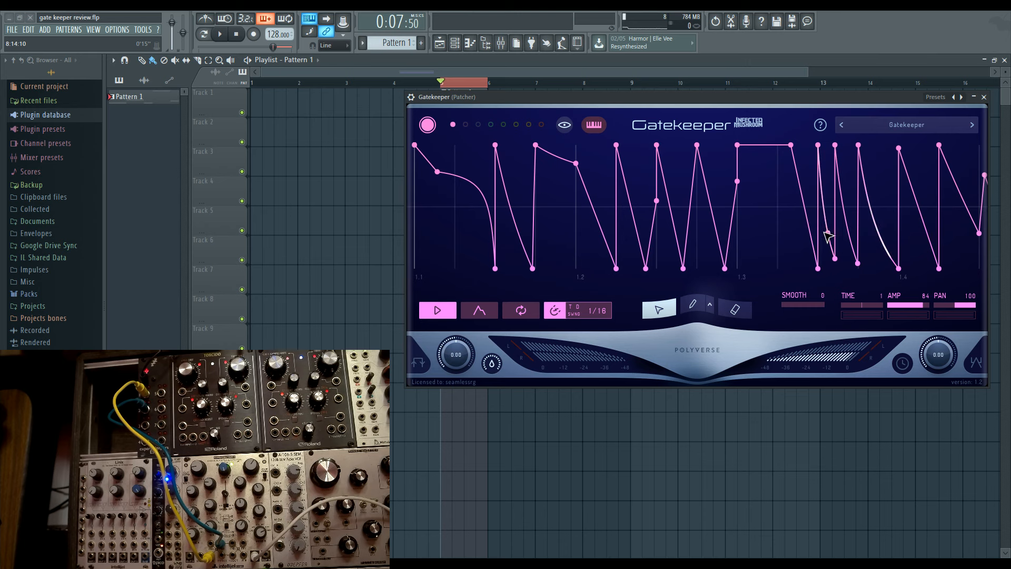
scroll(771, 235, "down", 1)
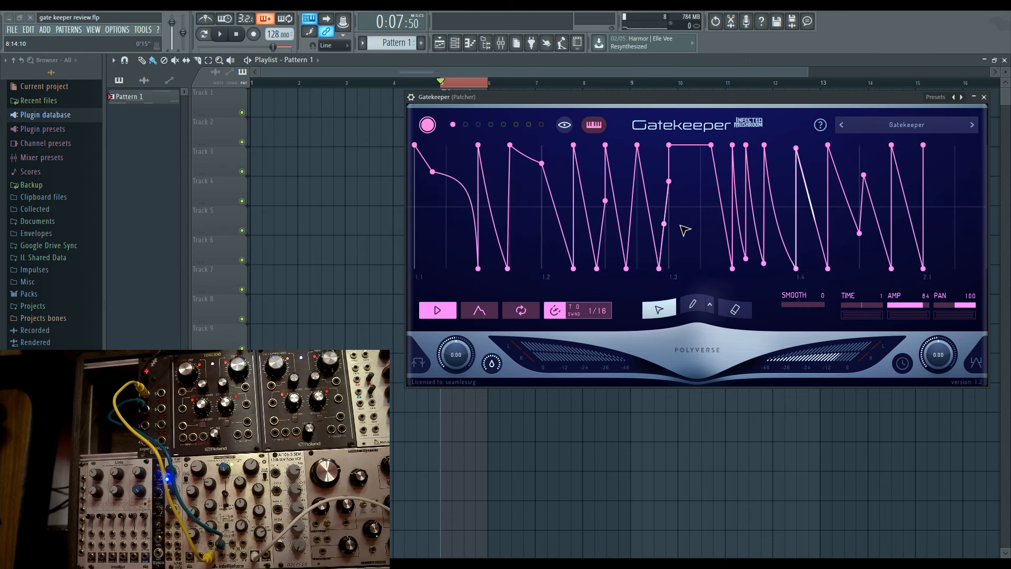
left_click(623, 252)
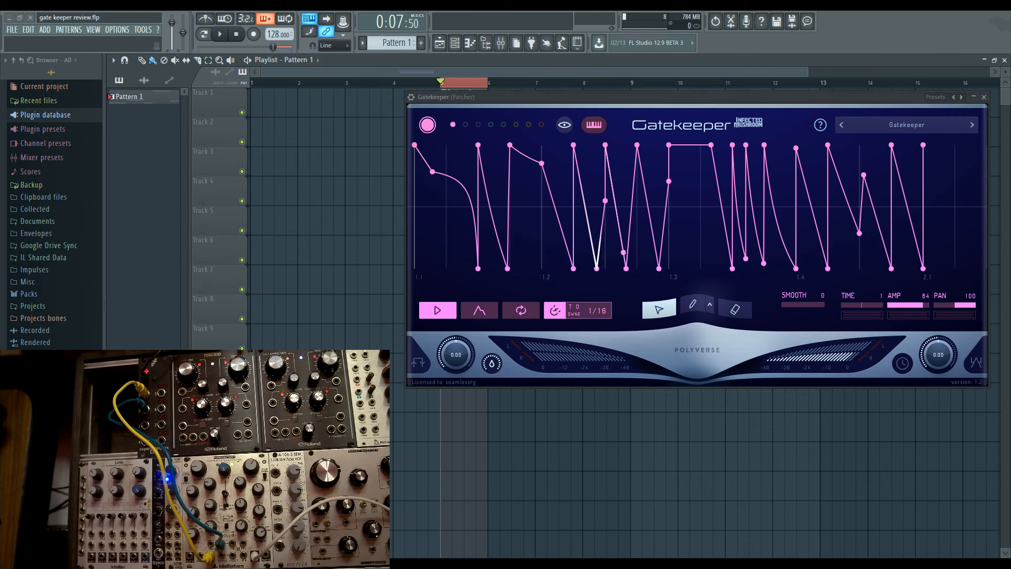